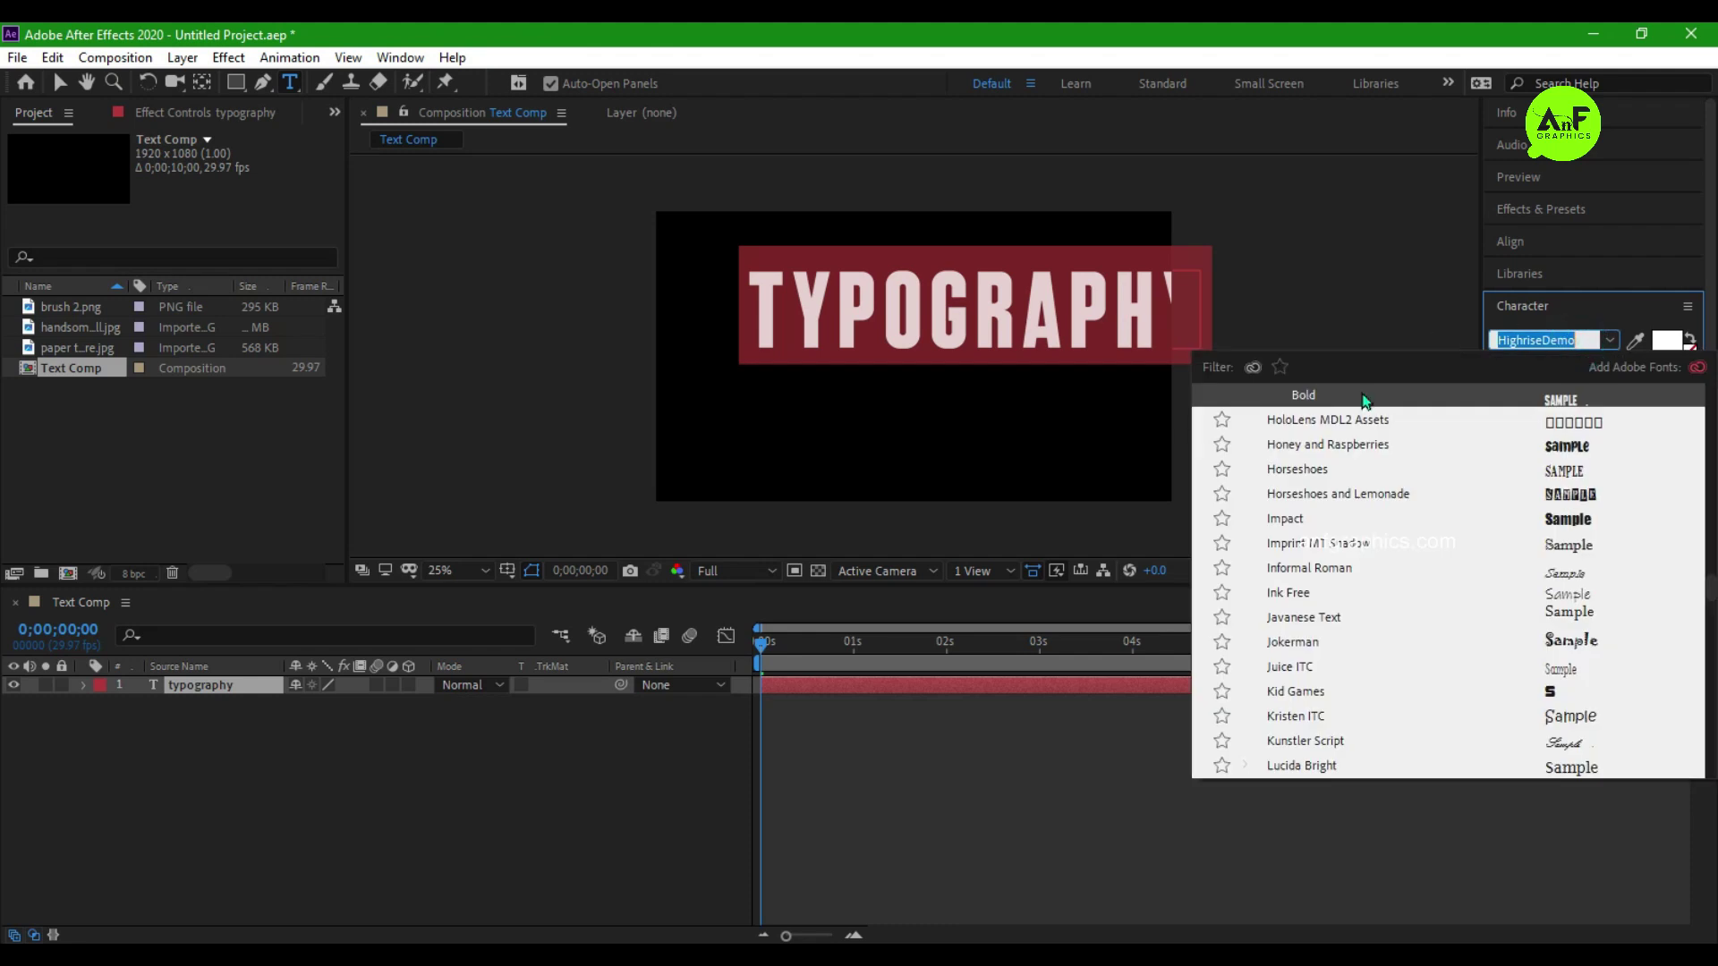
Enlarge the TYPOGRAPHY text to nearly the full frame width and center it horizontally and vertically in the composition.
left_click(59, 82)
left_click_drag(984, 324, 918, 237)
left_click(1511, 242)
left_click(1539, 295)
left_click(1654, 300)
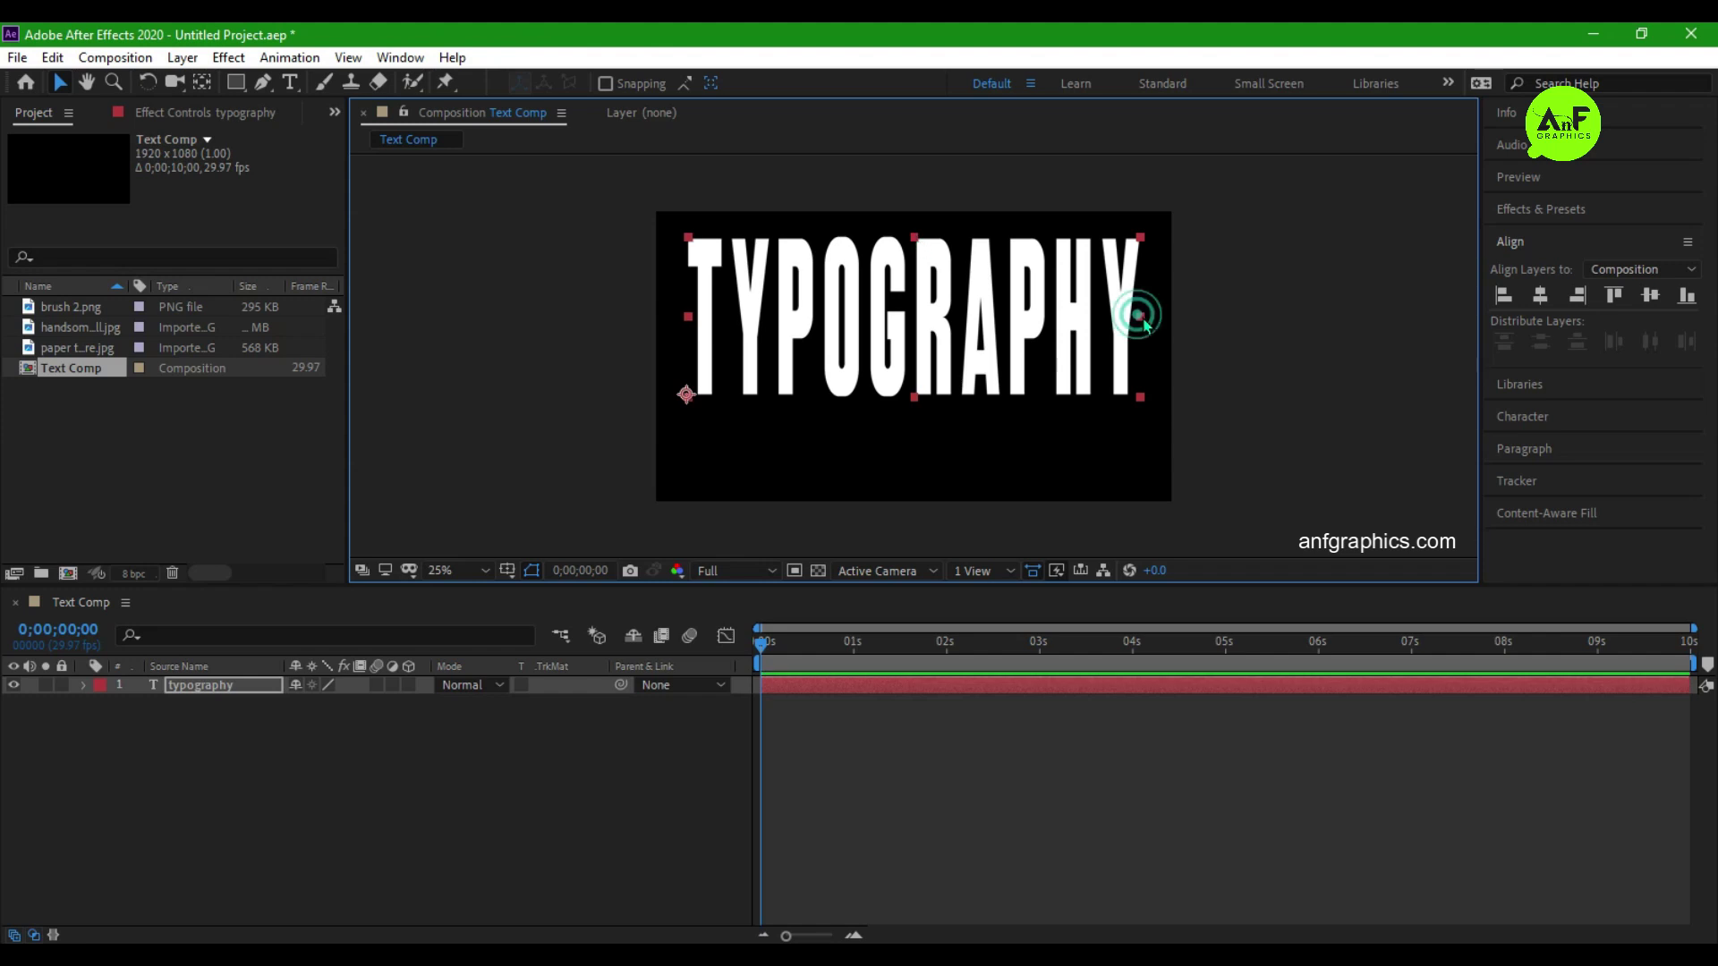
left_click_drag(1141, 316, 1153, 317)
left_click(1541, 296)
left_click(1655, 298)
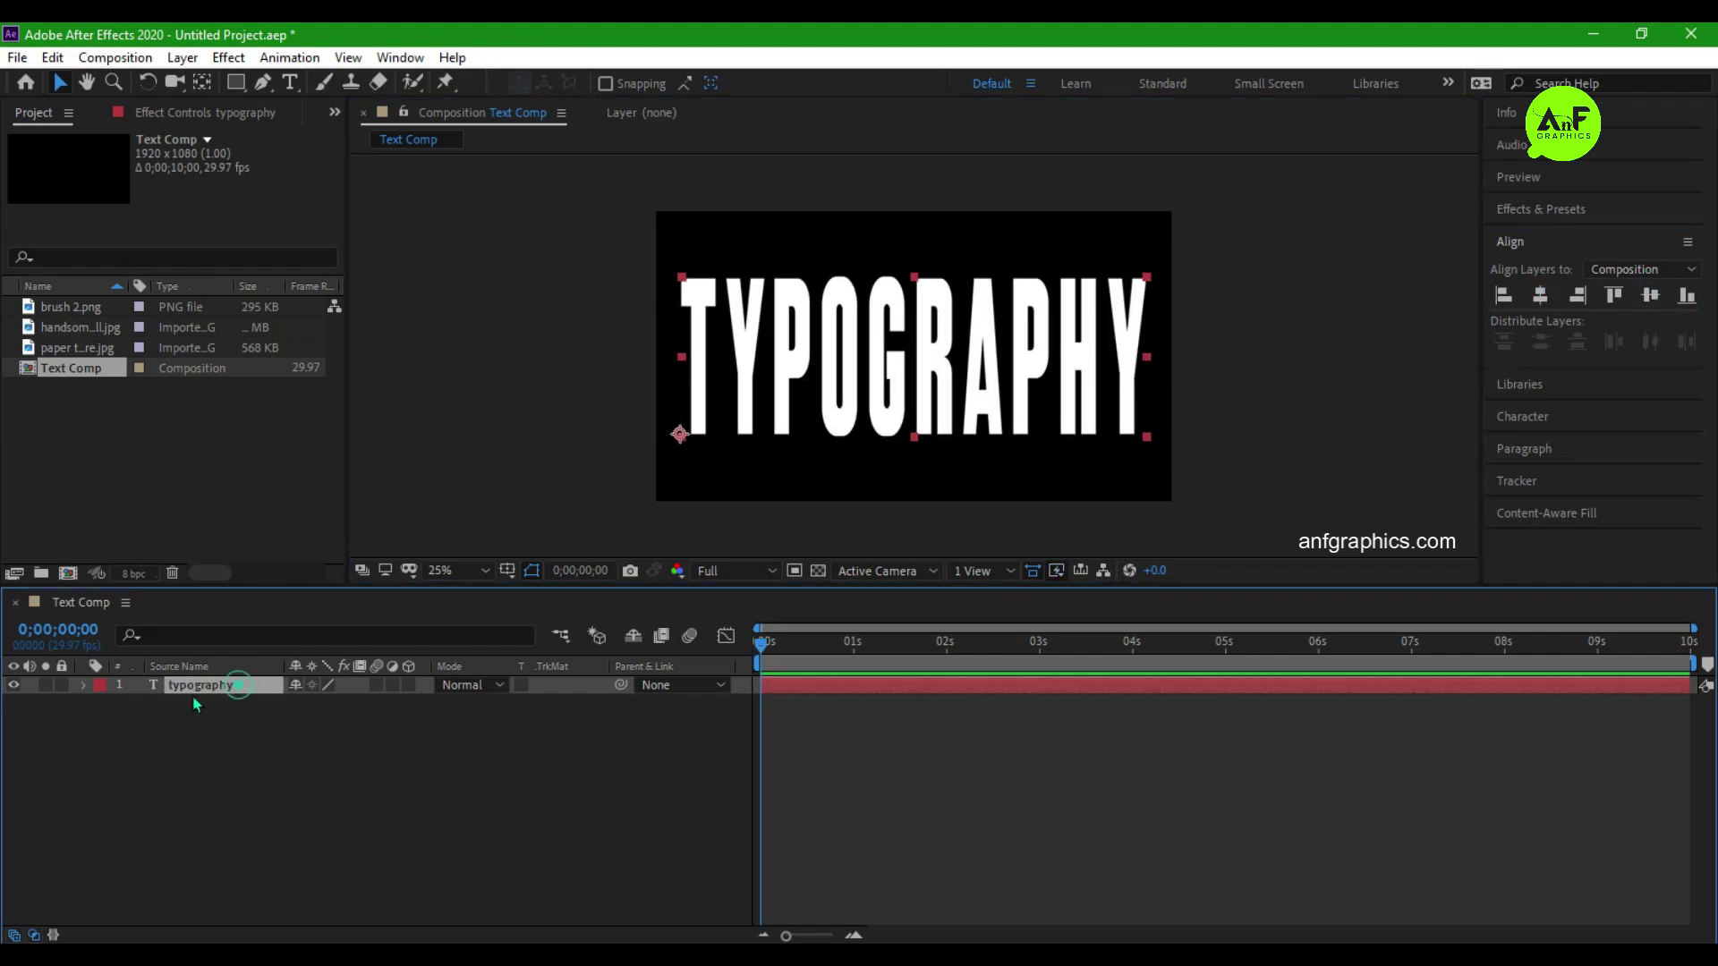
Add an Opacity text animator to the typography layer.
left_click(82, 685)
left_click(420, 706)
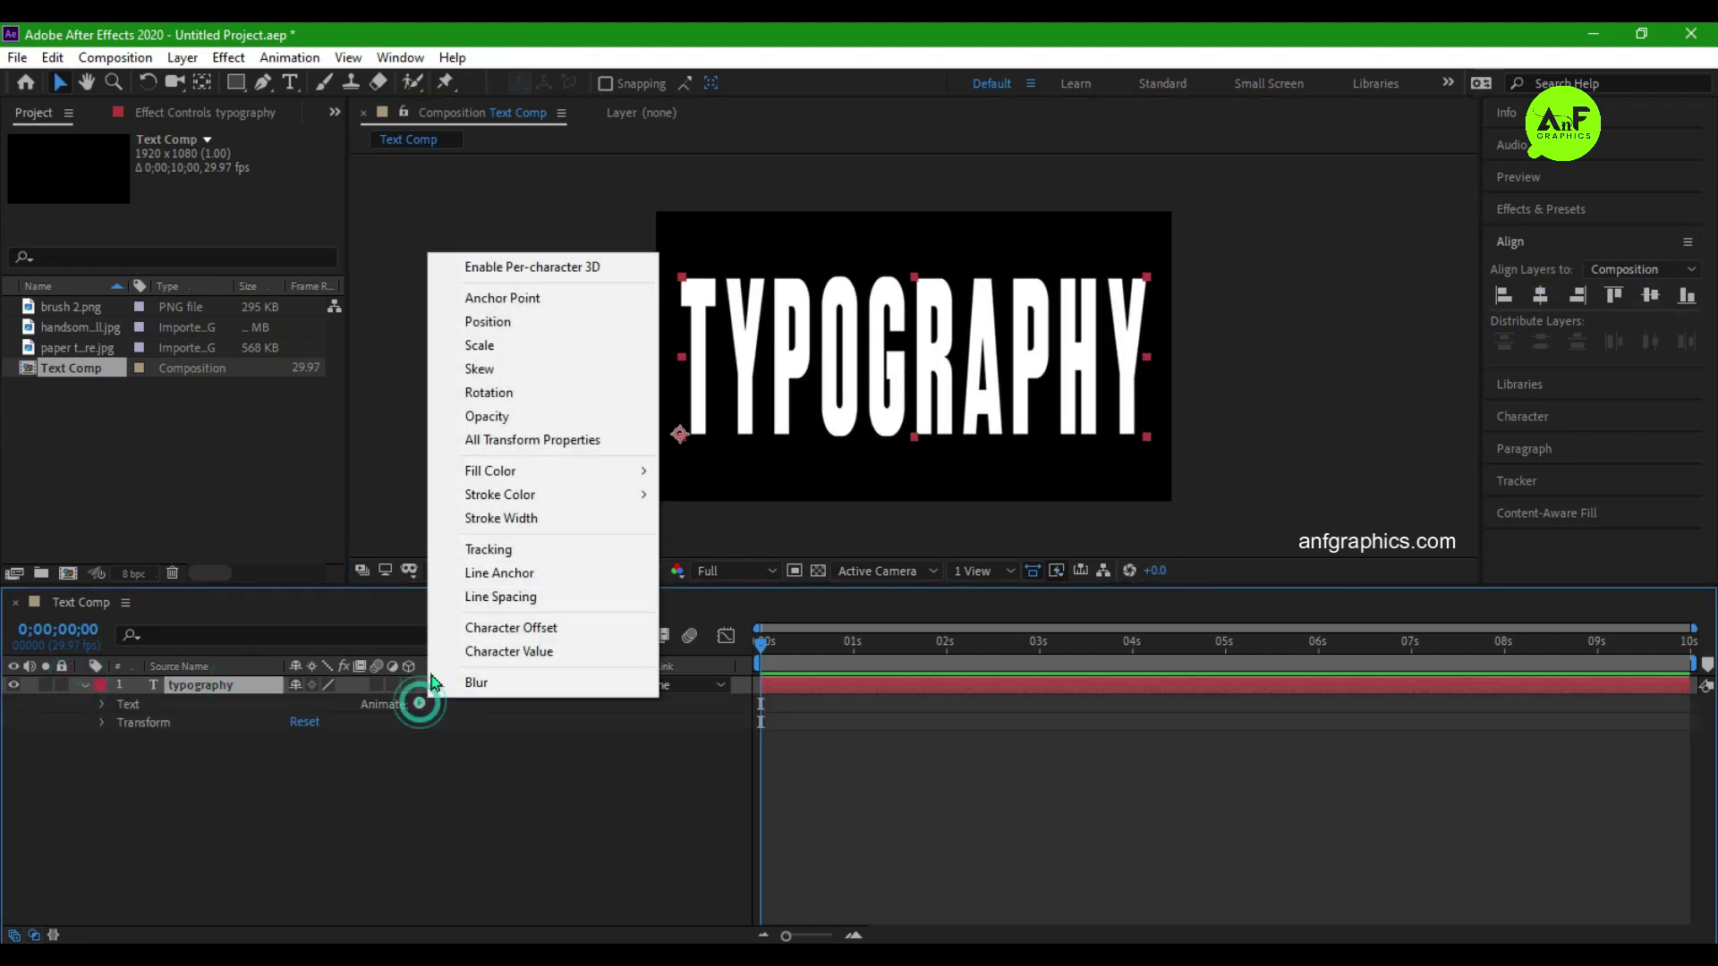
left_click(489, 414)
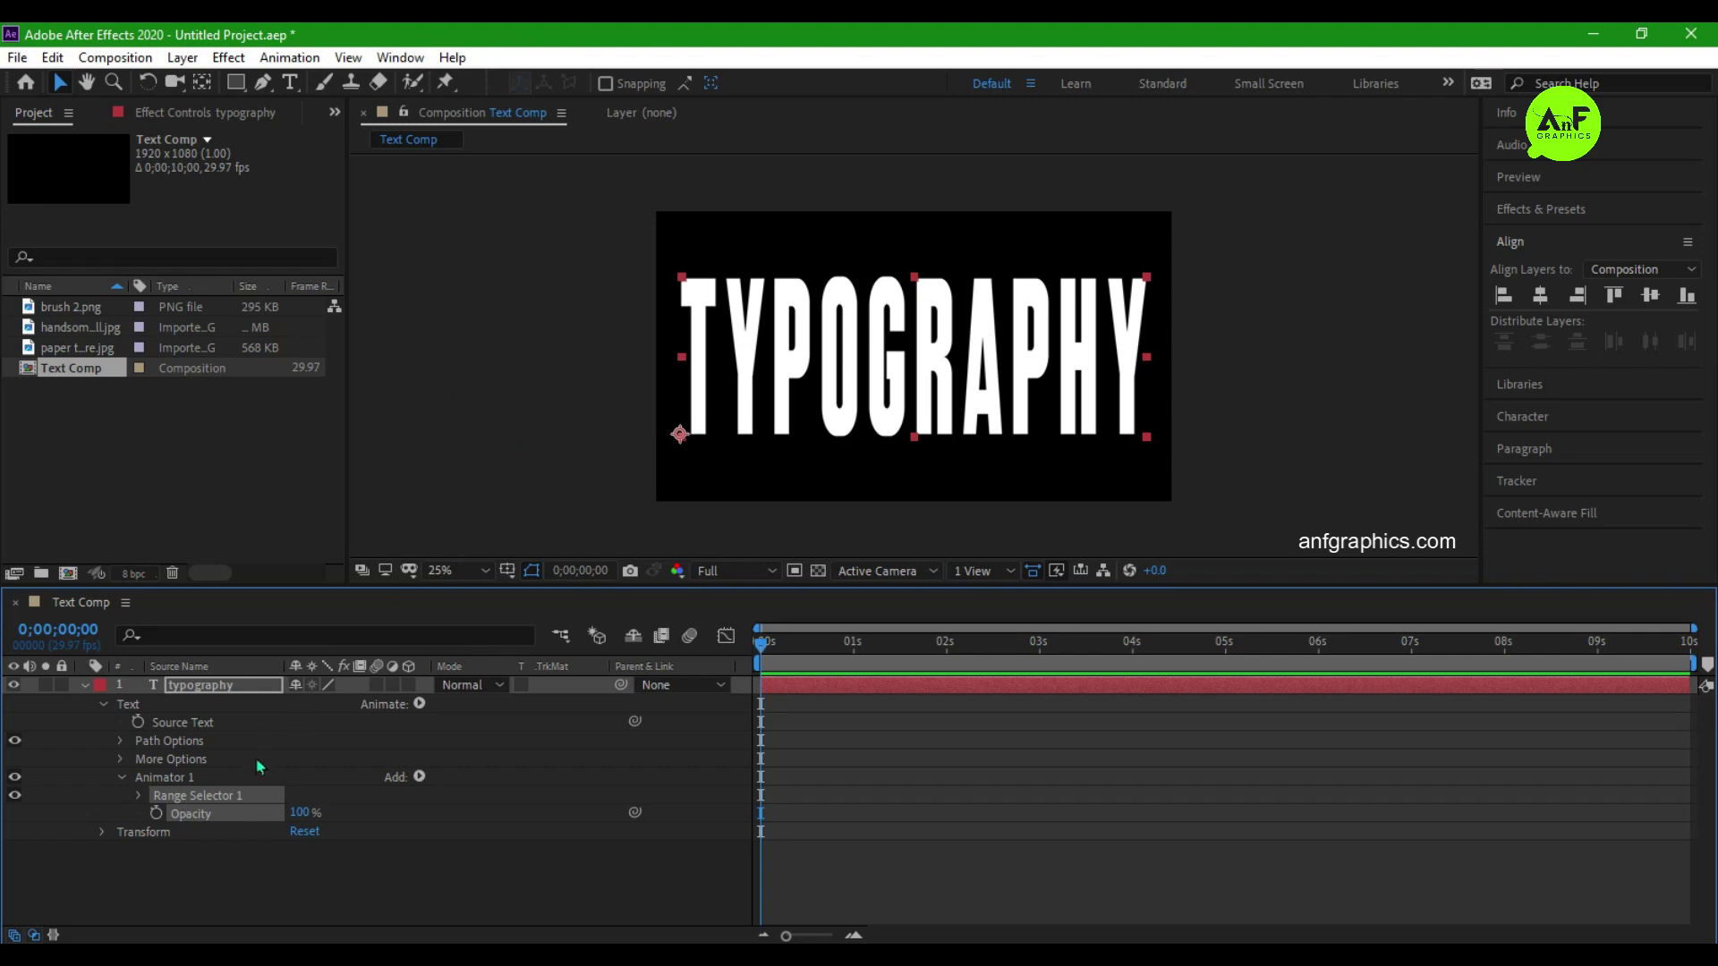
Keyframe the range selector's Offset at the start of the timeline and set the animator's Opacity to 0%.
left_click_drag(766, 646, 742, 658)
left_click(139, 797)
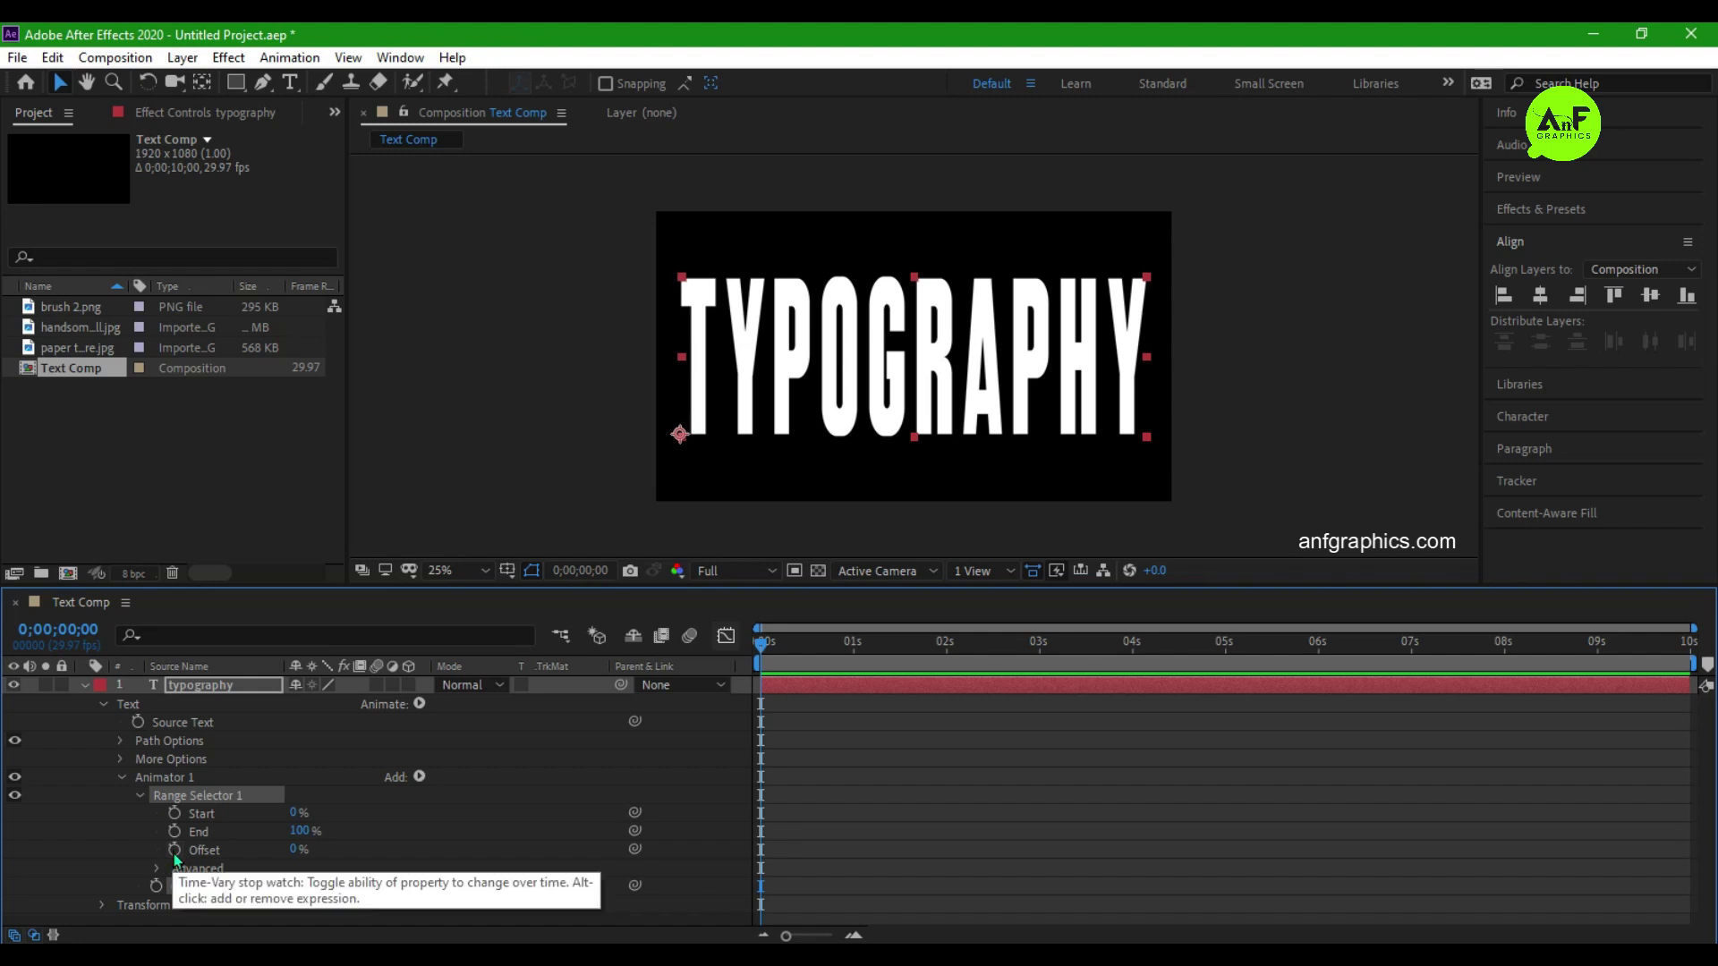
left_click(176, 851)
left_click_drag(299, 888, 224, 872)
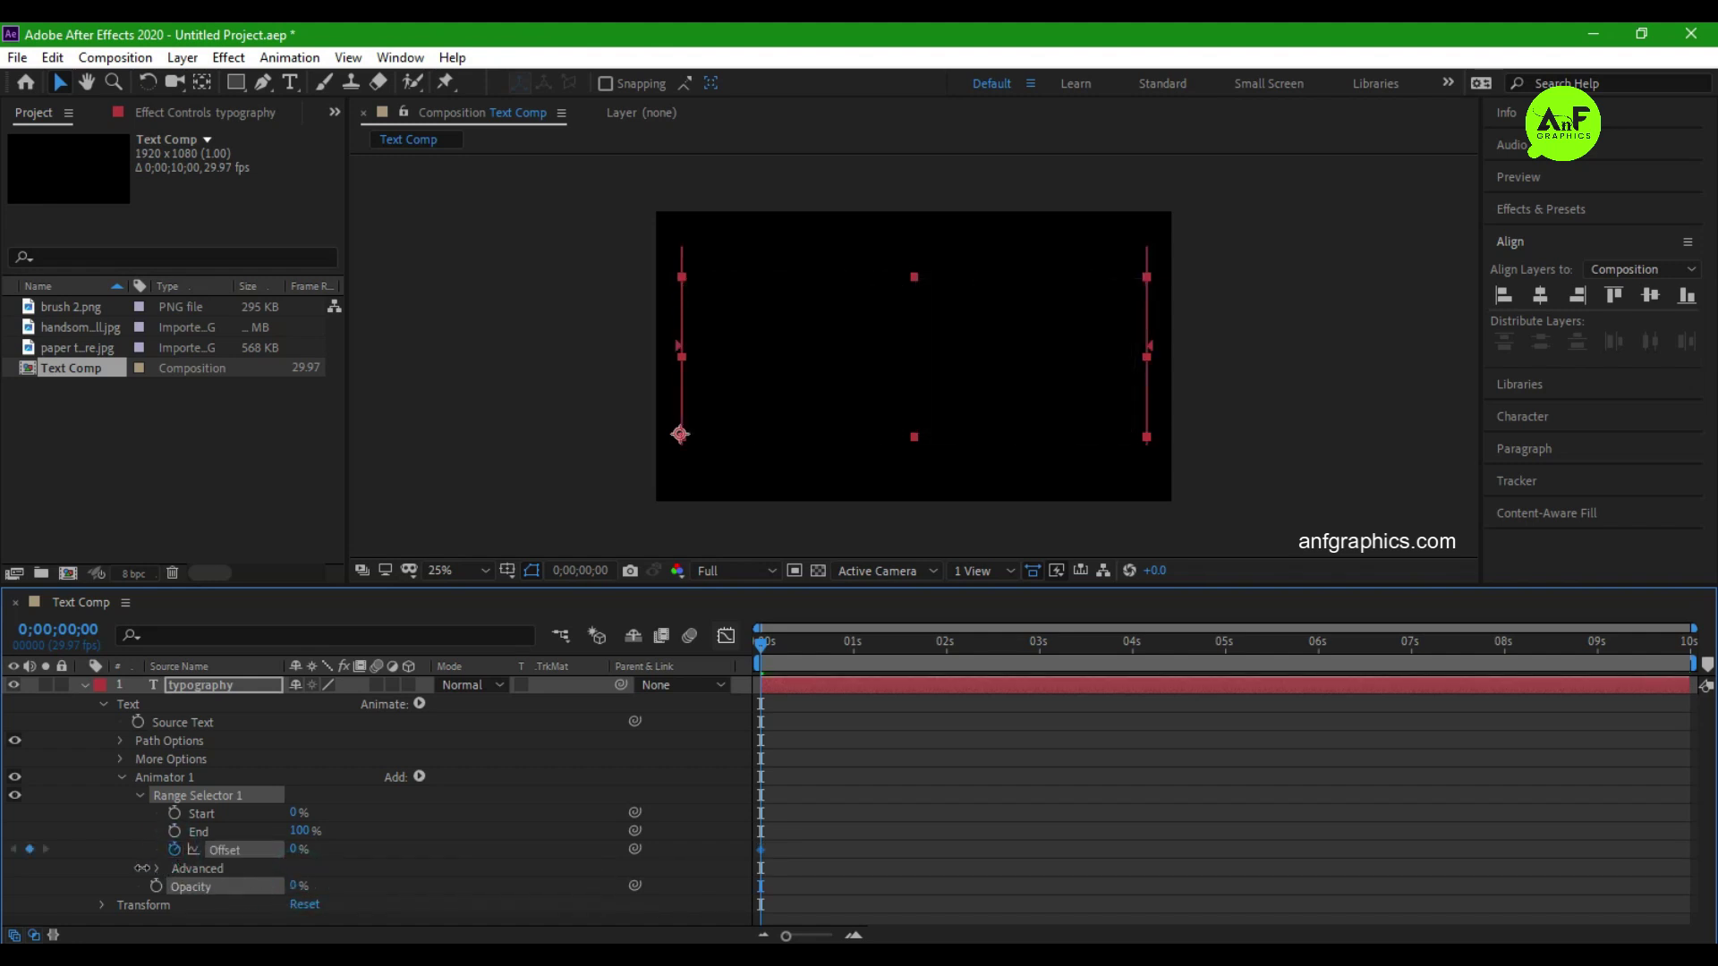
Add a second Offset keyframe at 0;00;00;16 with a value of 100%.
left_click(761, 850)
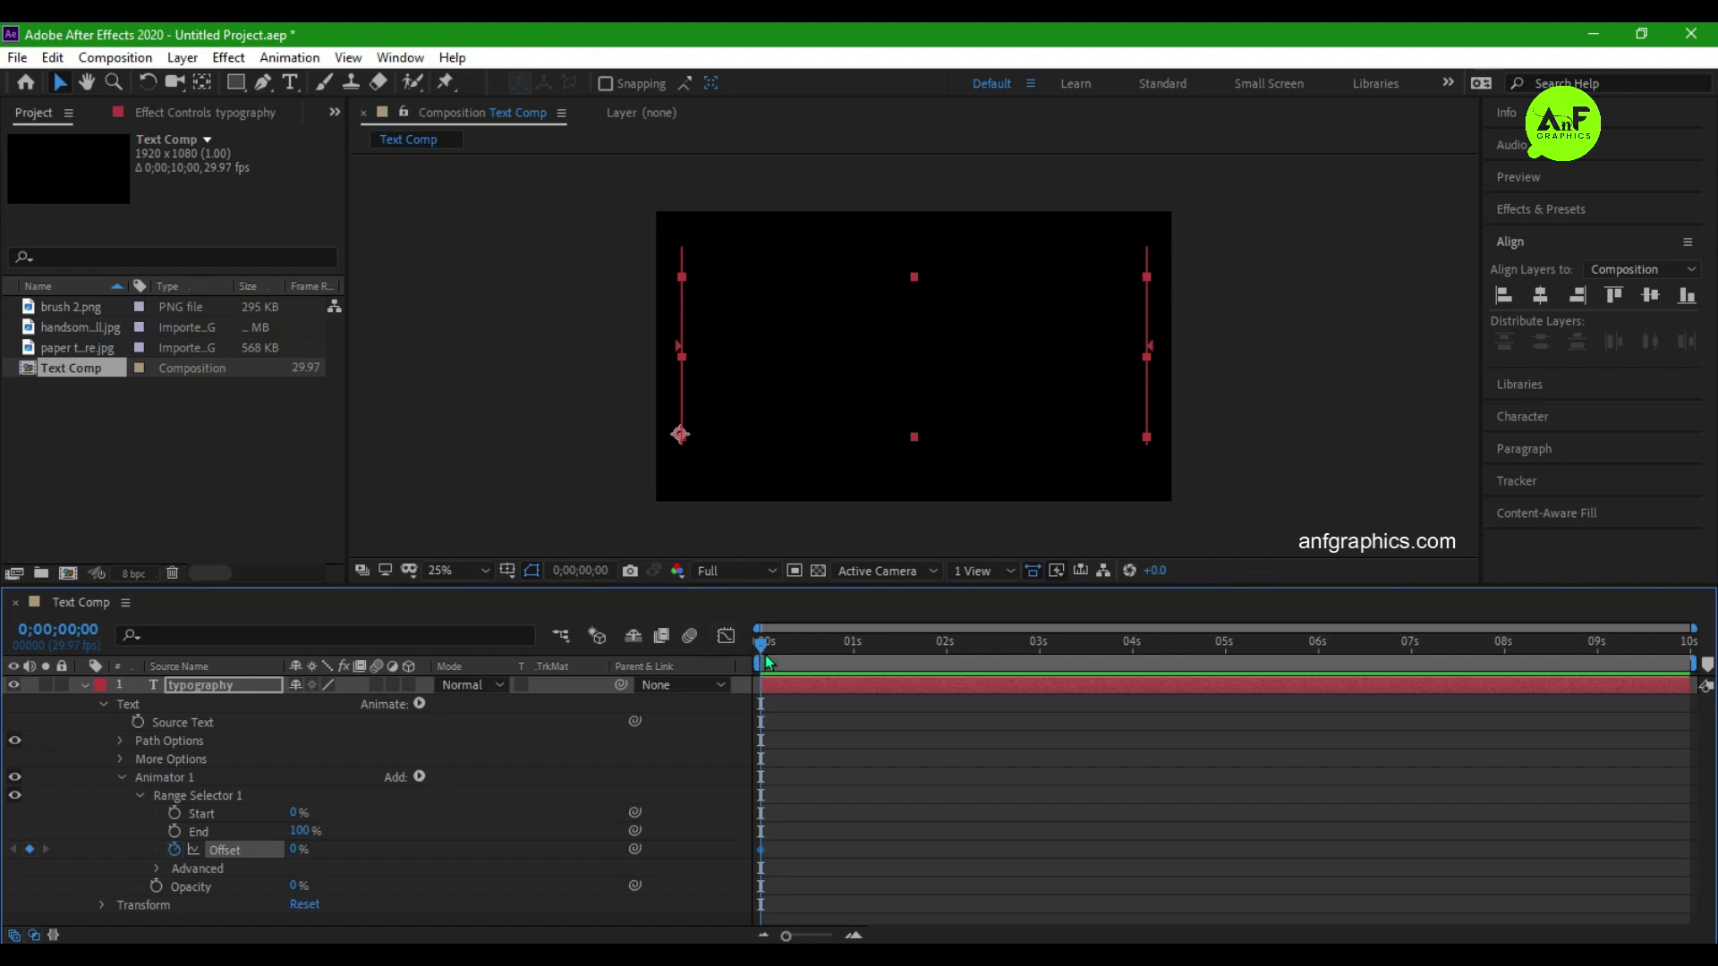
left_click_drag(765, 651, 810, 644)
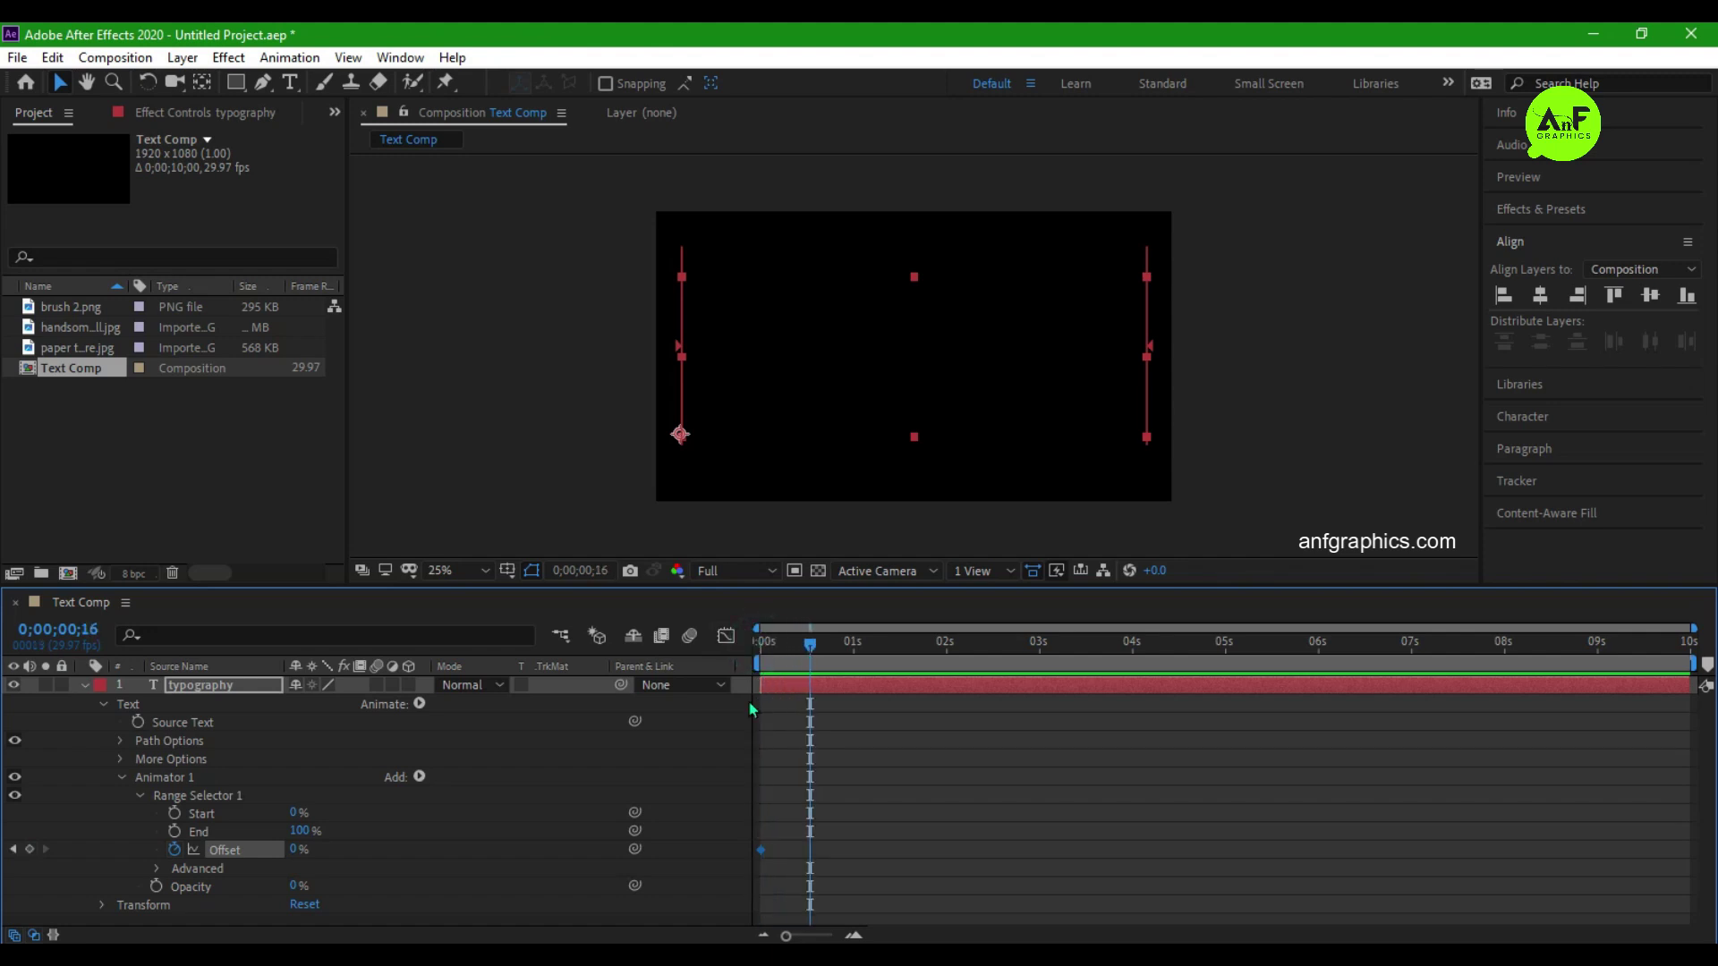
left_click_drag(293, 848, 529, 868)
Apply Easy Ease to both Offset keyframes and retime them to about frames 5 and 25, previewing the reveal.
left_click_drag(760, 850, 776, 851)
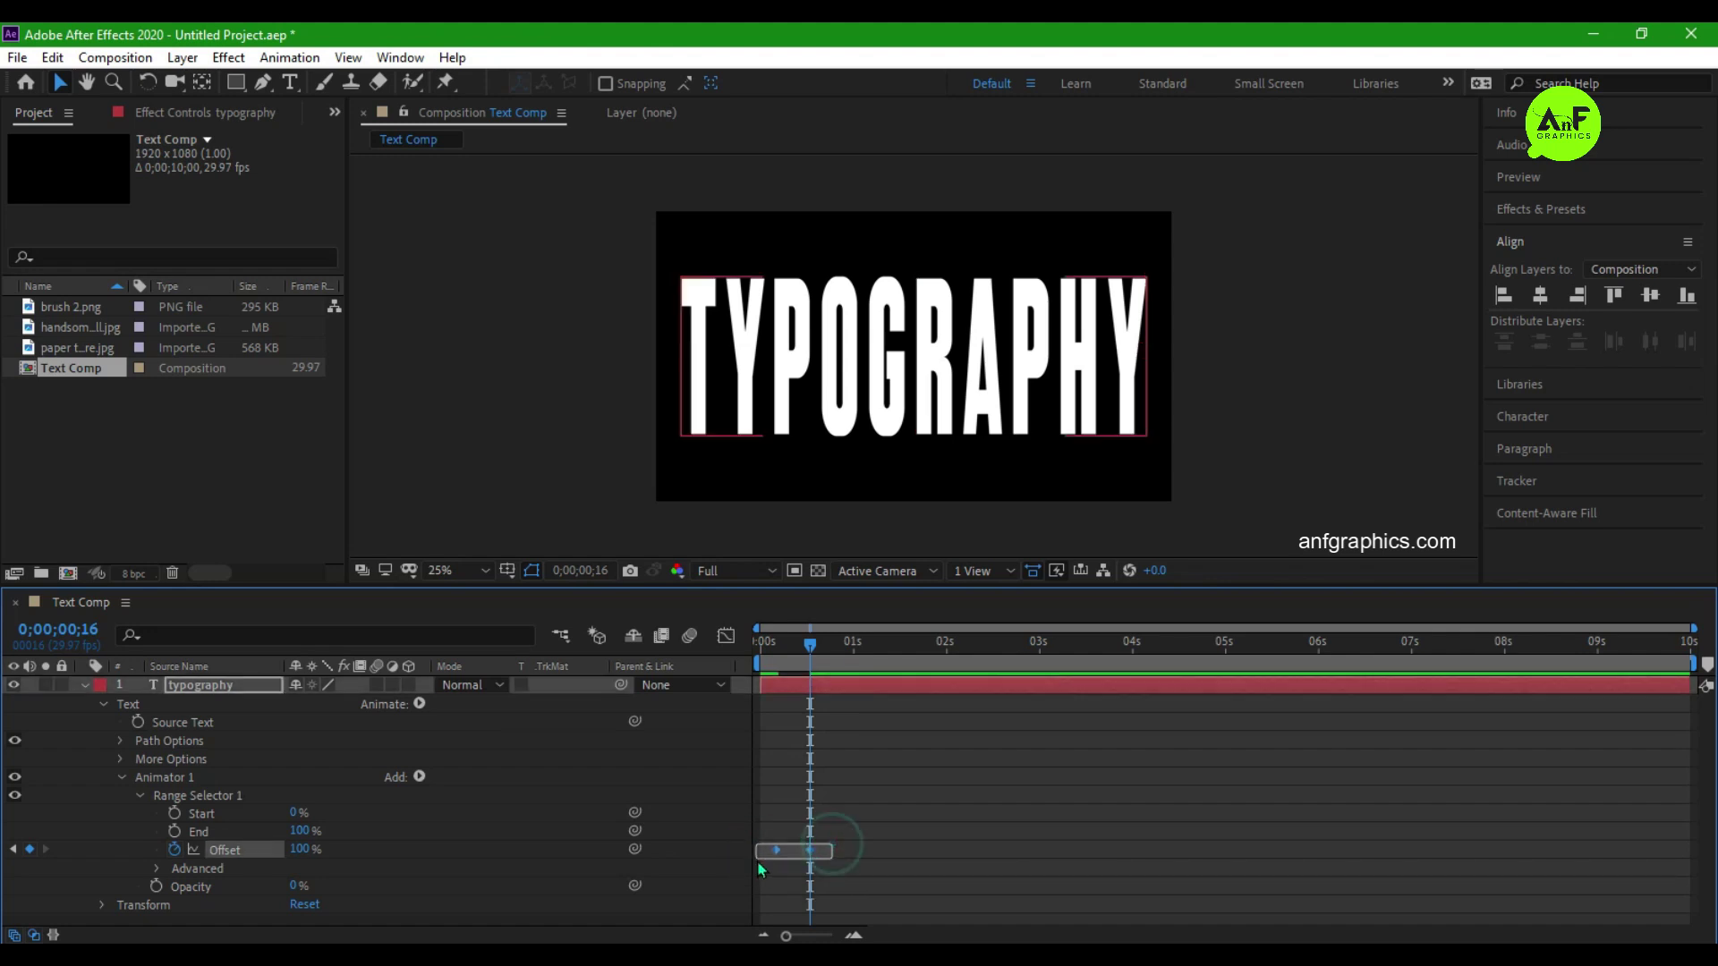
right_click(810, 851)
mouse_move(852, 834)
left_click(1110, 834)
key("Home")
key("space")
left_click_drag(810, 851, 838, 851)
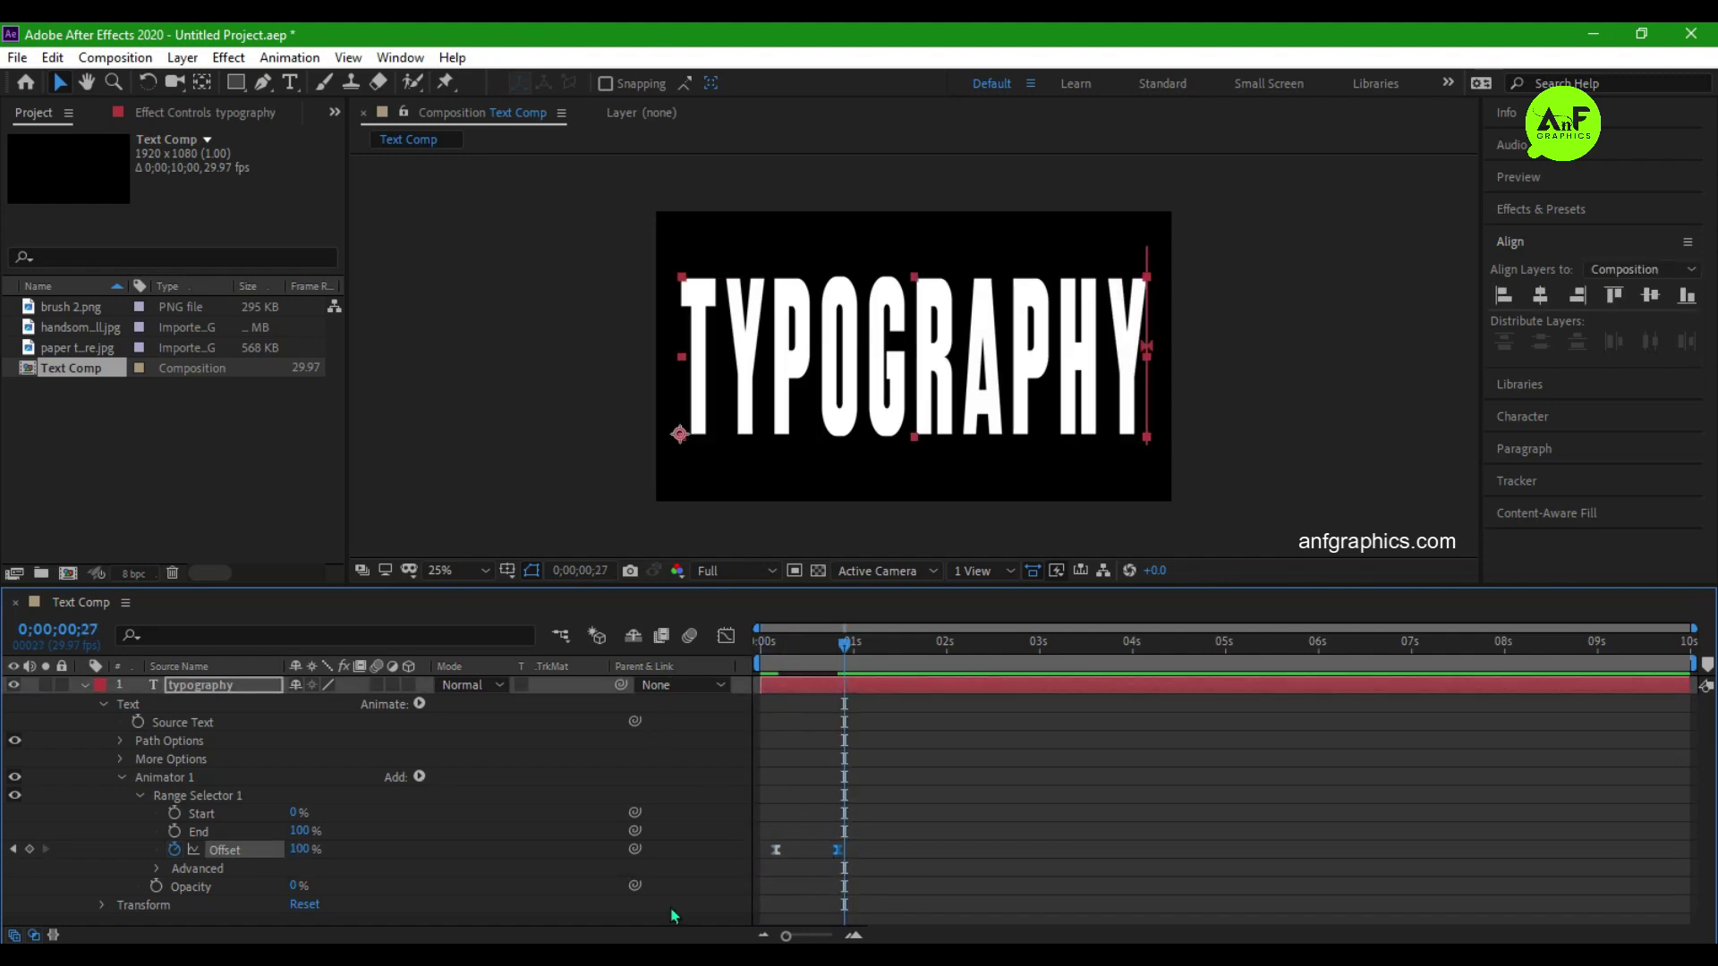
Turn on Randomize Order in the range selector's advanced settings, set Random Seed to 70 and preview the animation.
left_click(157, 869)
left_click(300, 879)
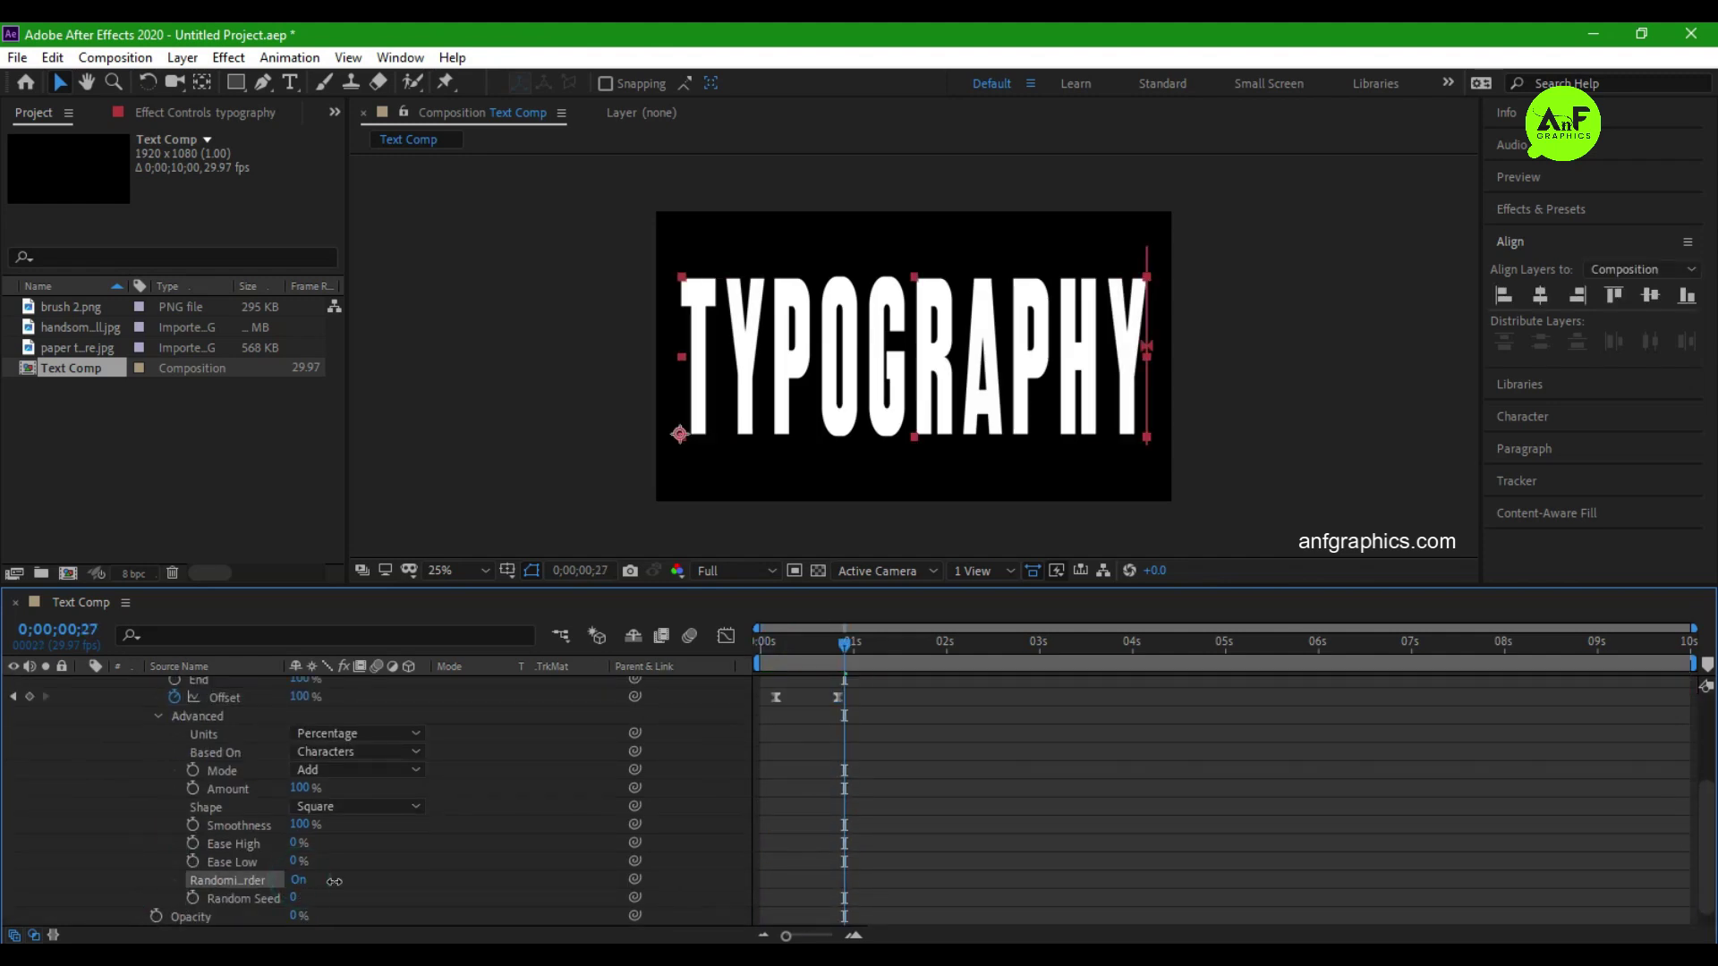
scroll(376, 877, "down", 1)
left_click(294, 881)
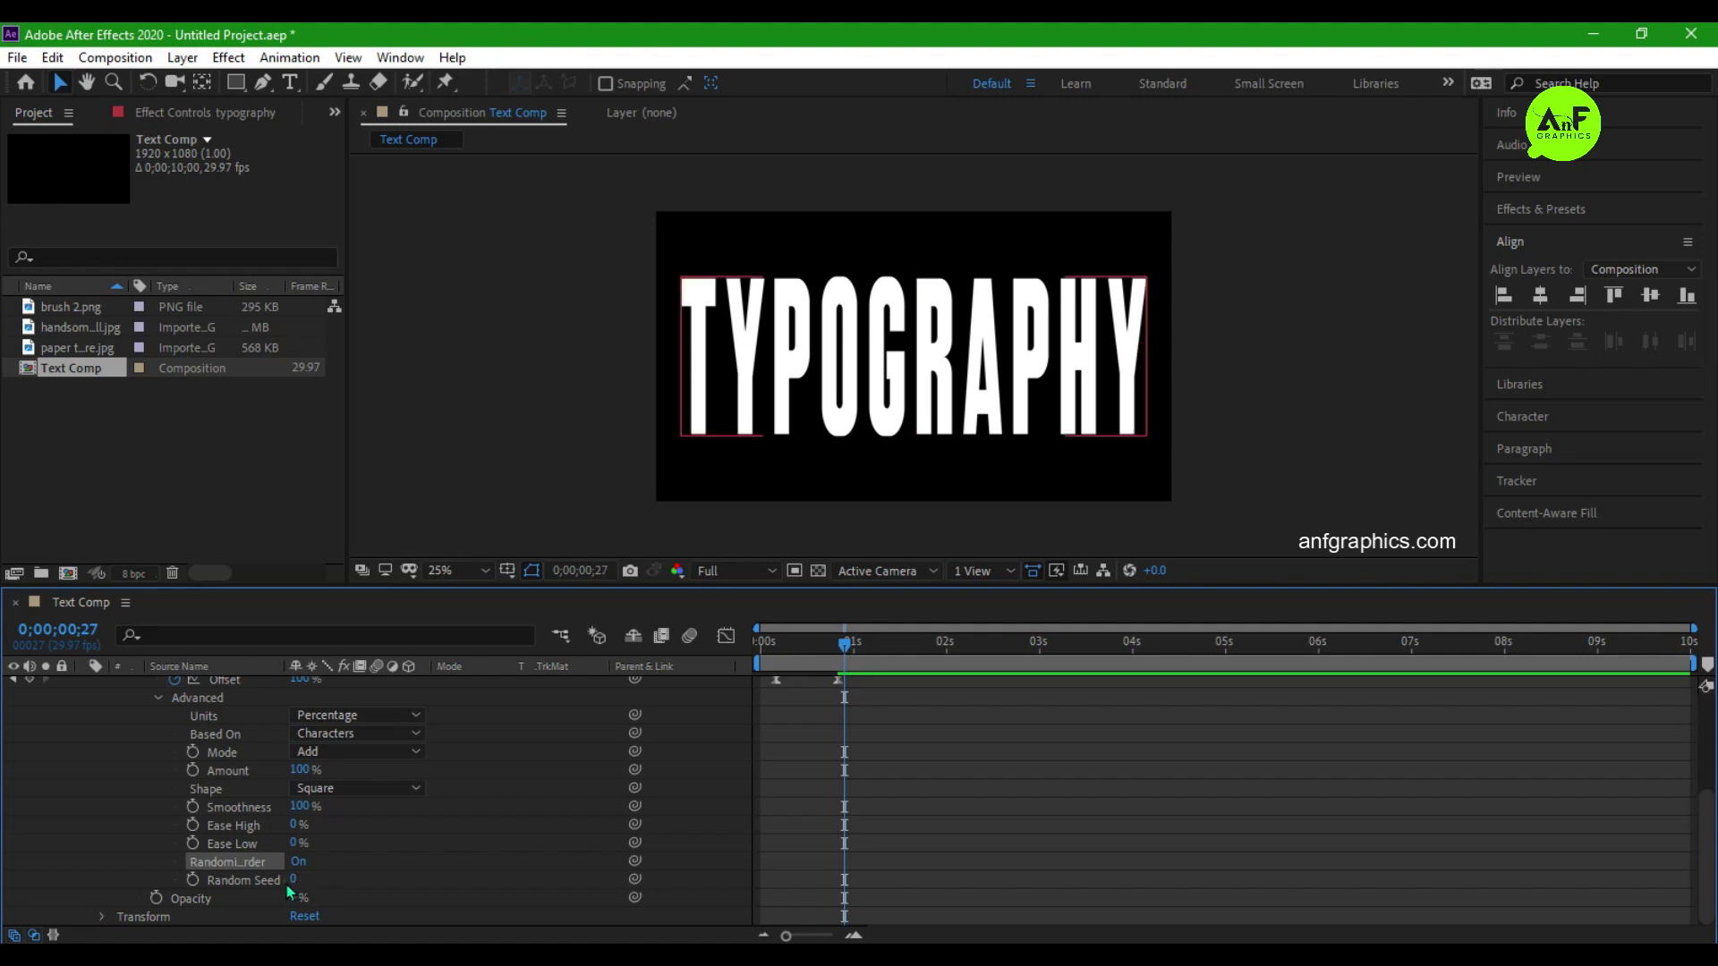
type("70")
key("Return")
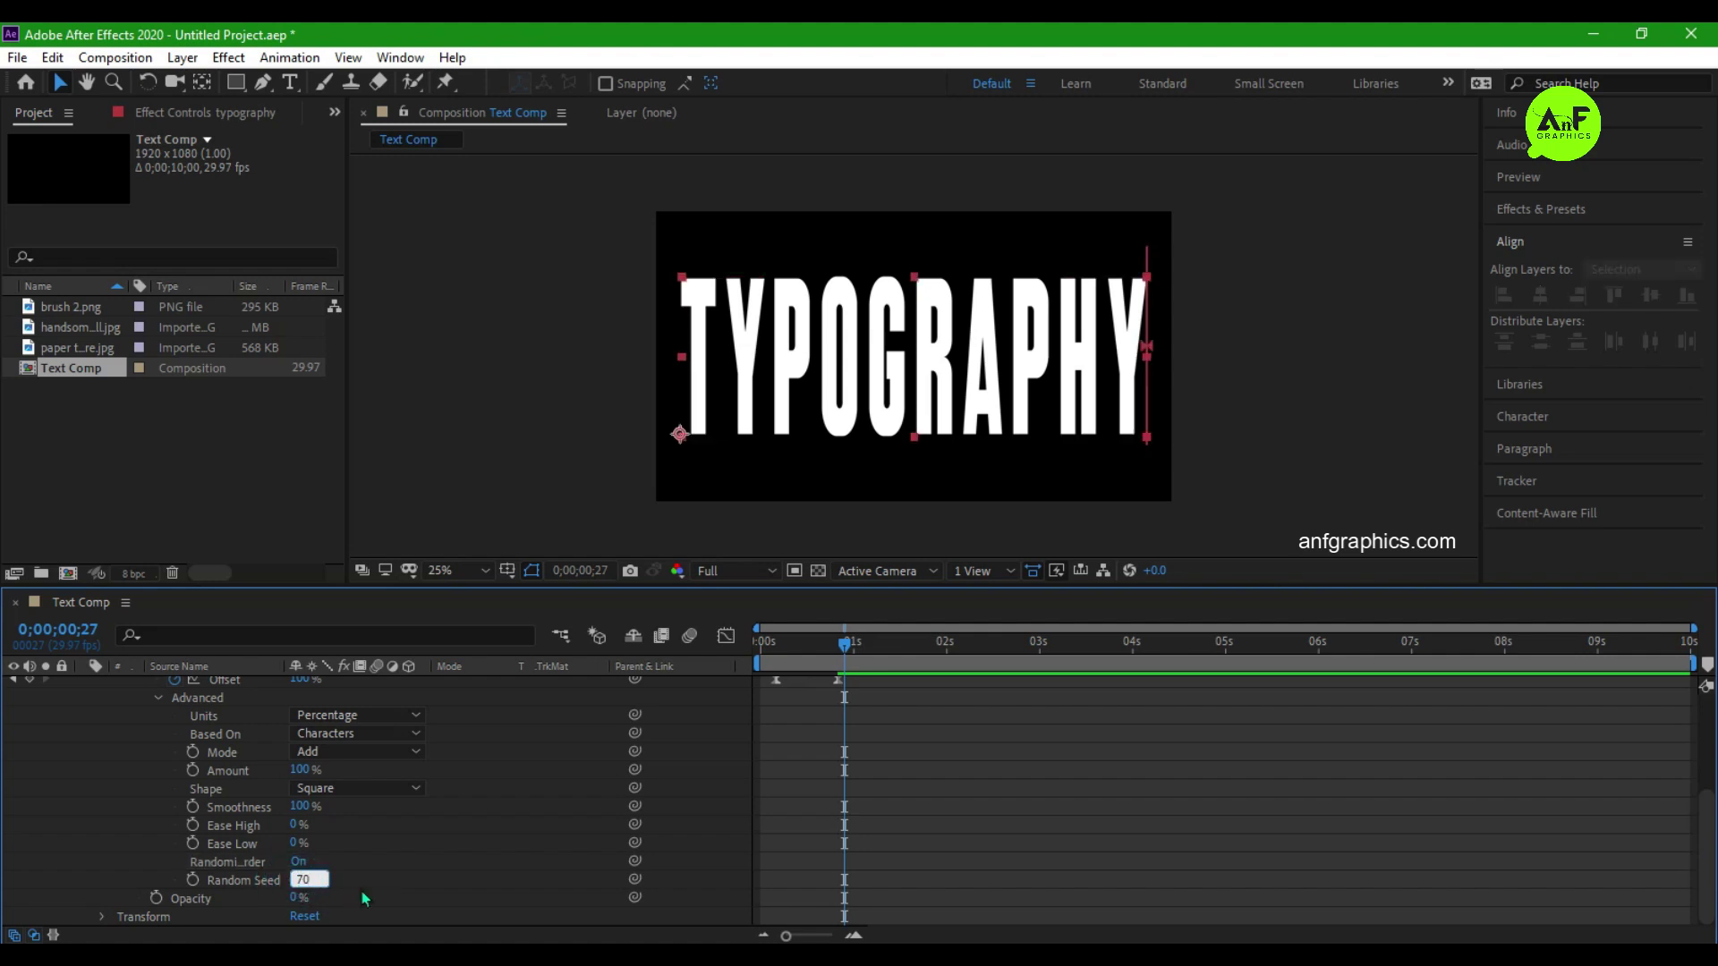
key("space")
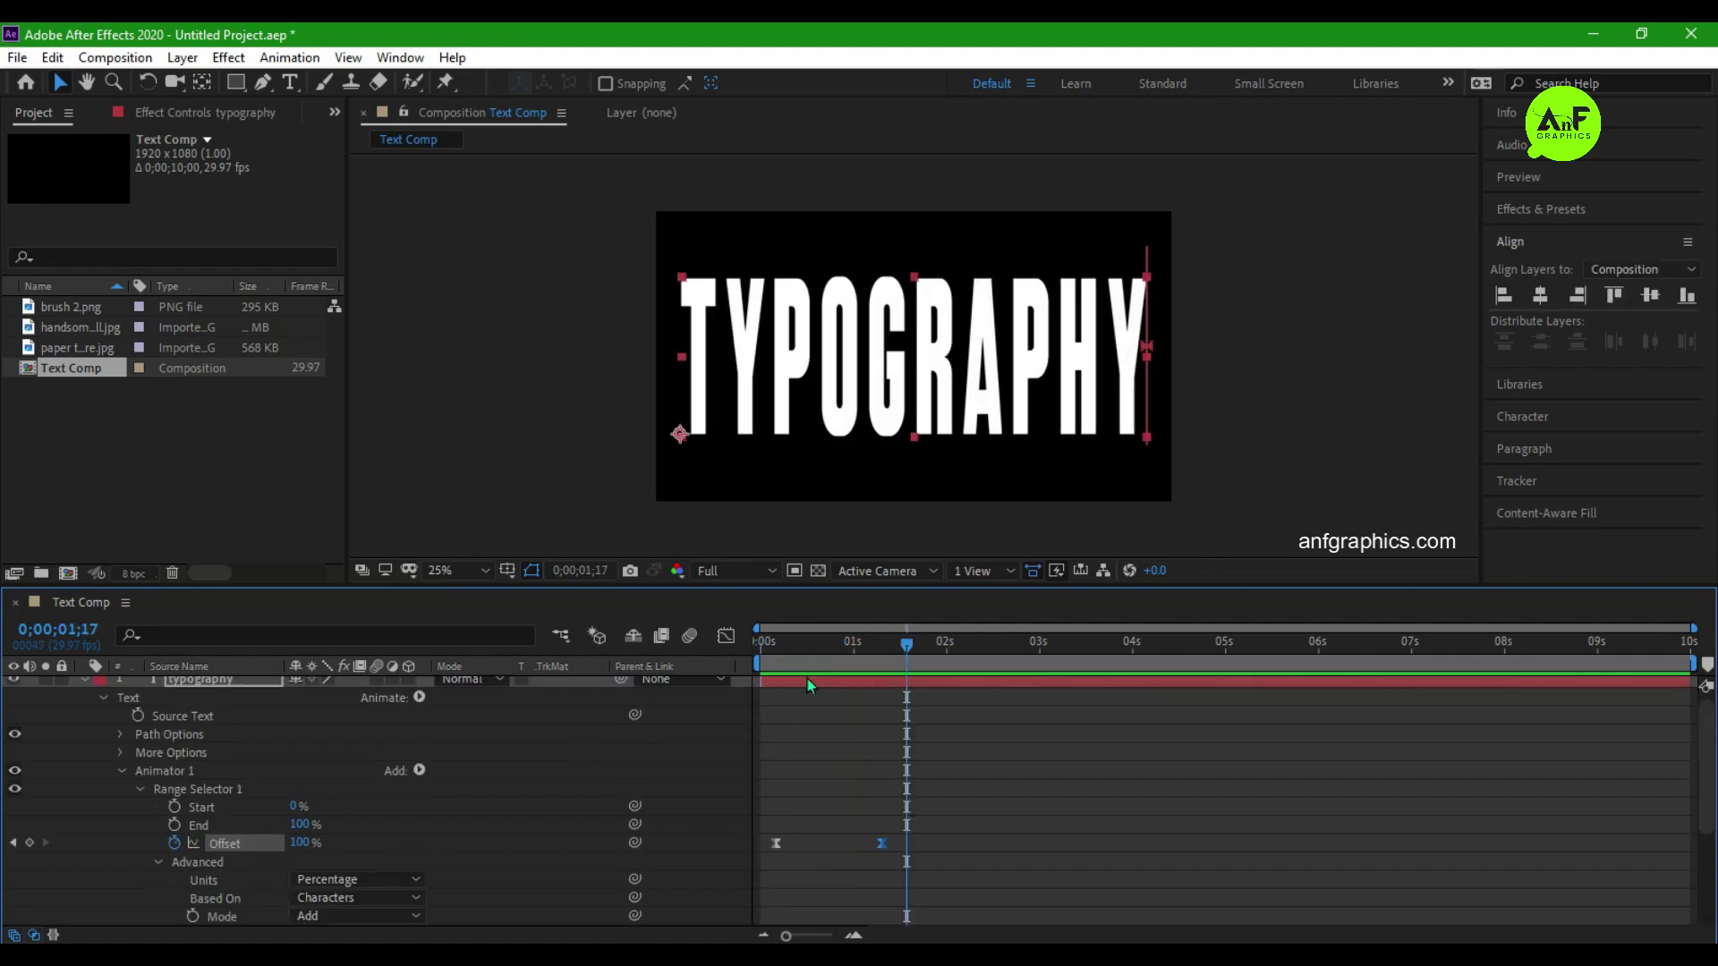
key("space")
Collapse the typography layer's properties and duplicate the layer.
left_click(84, 685)
left_click(170, 687)
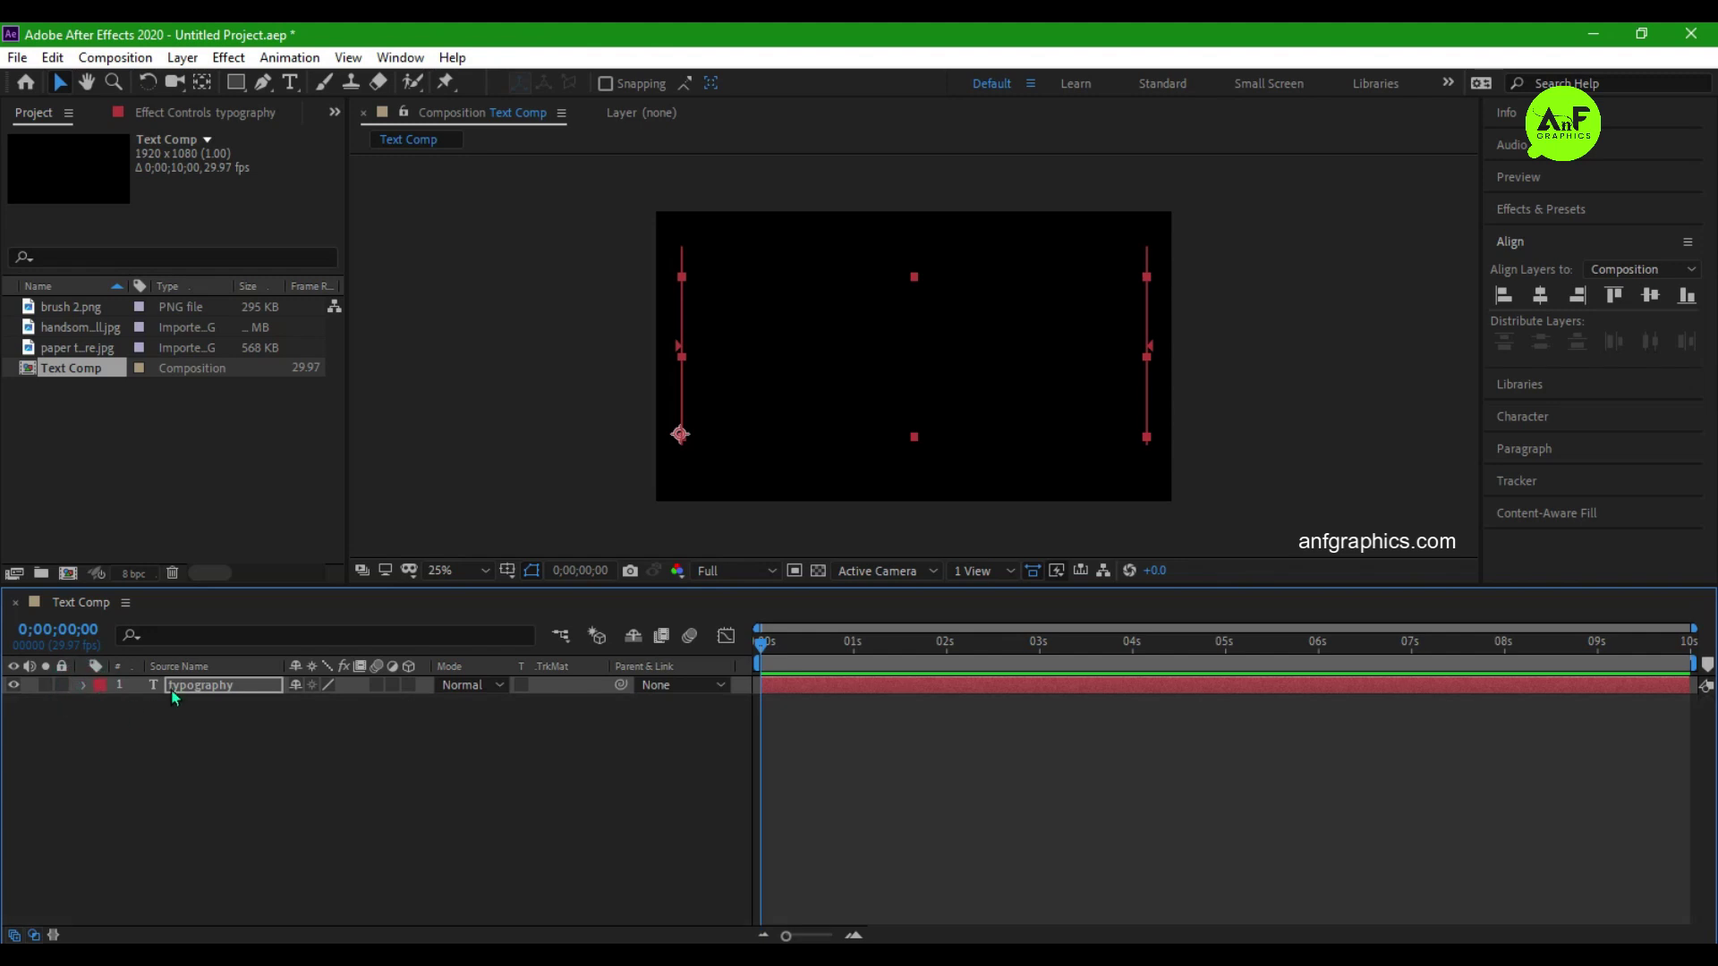
left_click(802, 653)
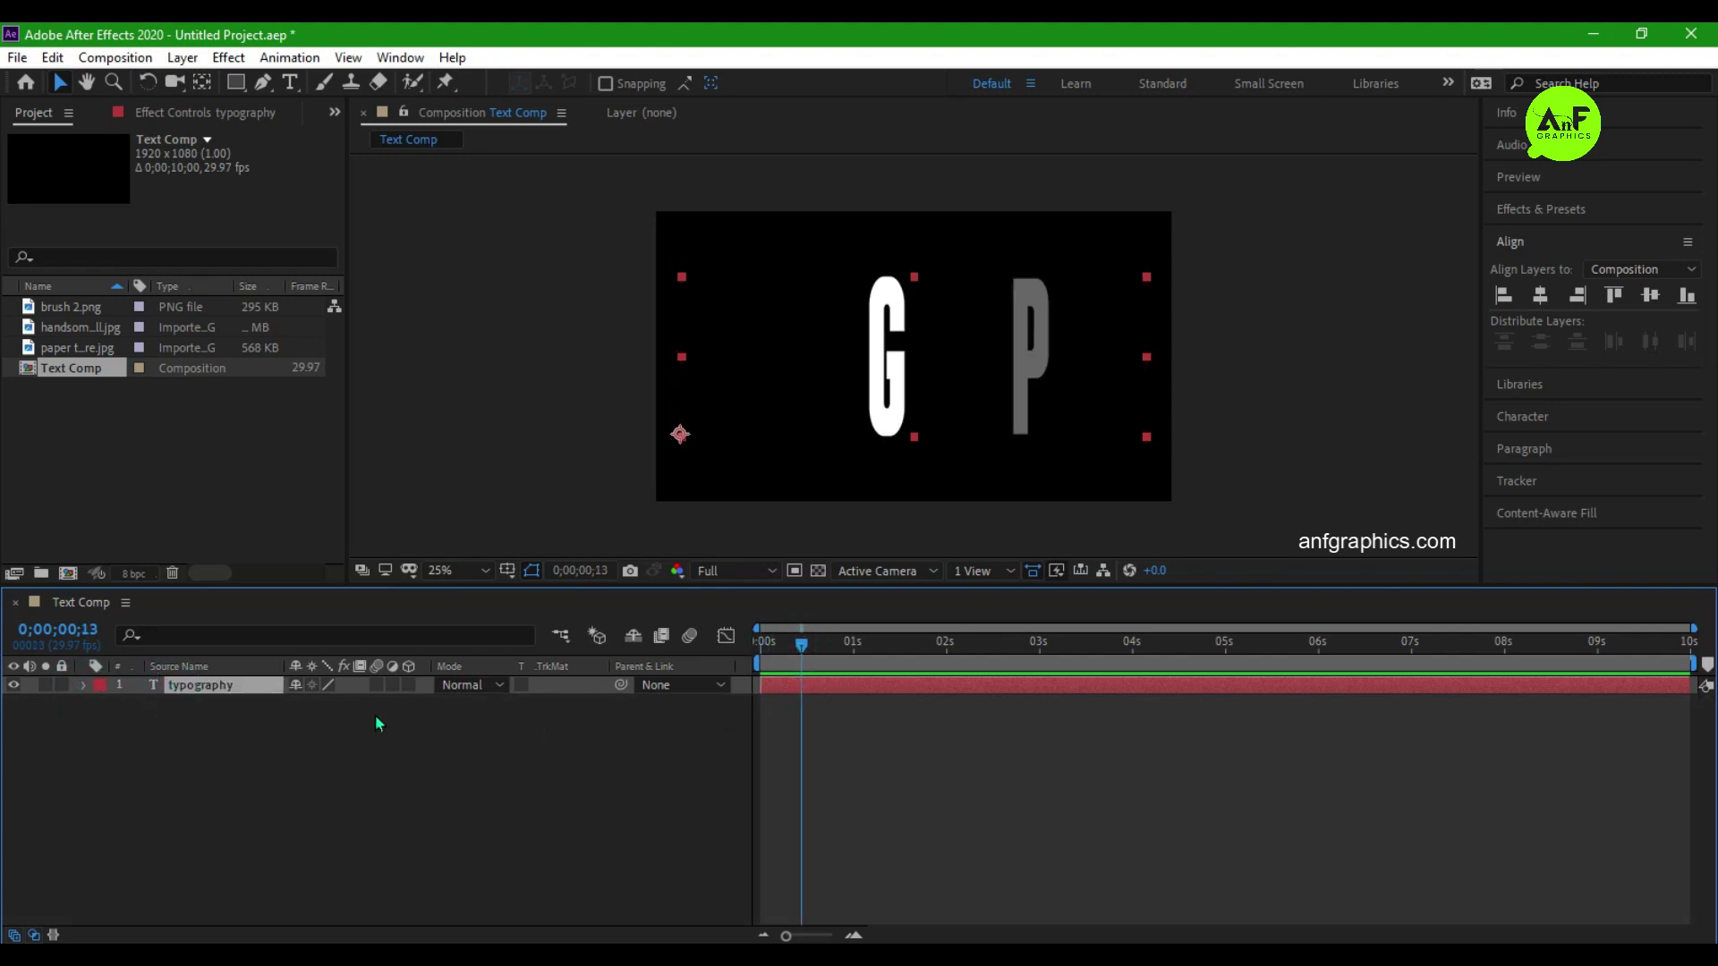
key("ctrl+d")
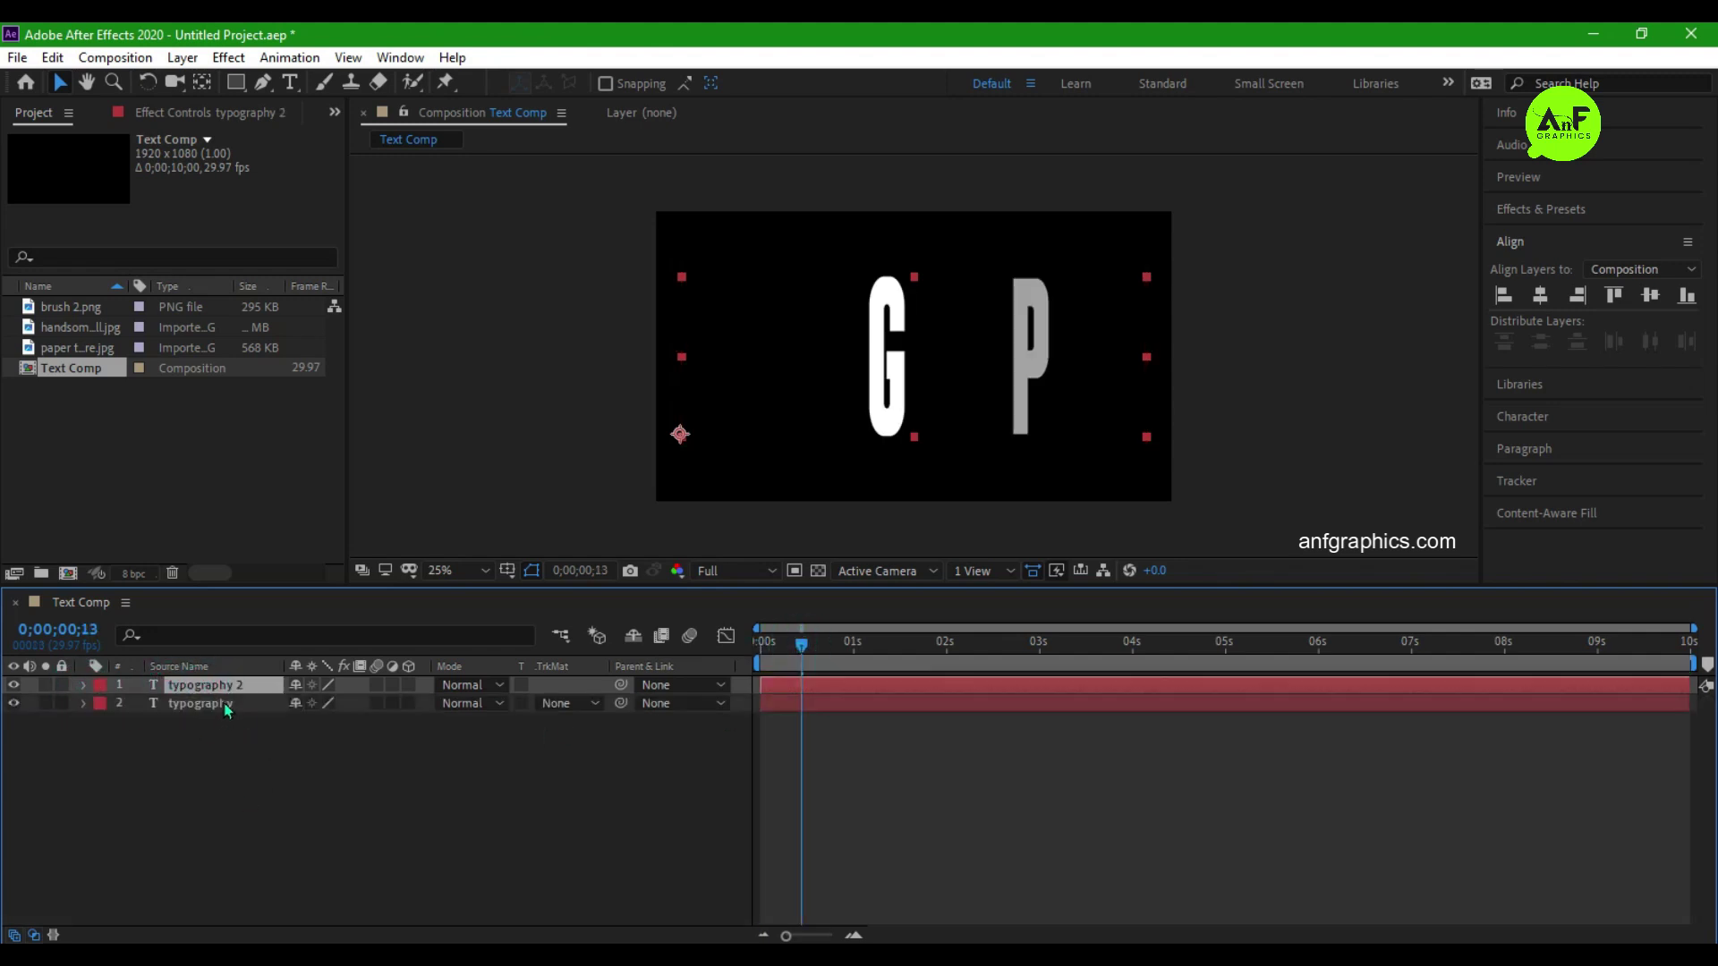
Swap the fill and stroke of the duplicated text layer, giving it a white outline without fill, and preview it.
left_click(1512, 242)
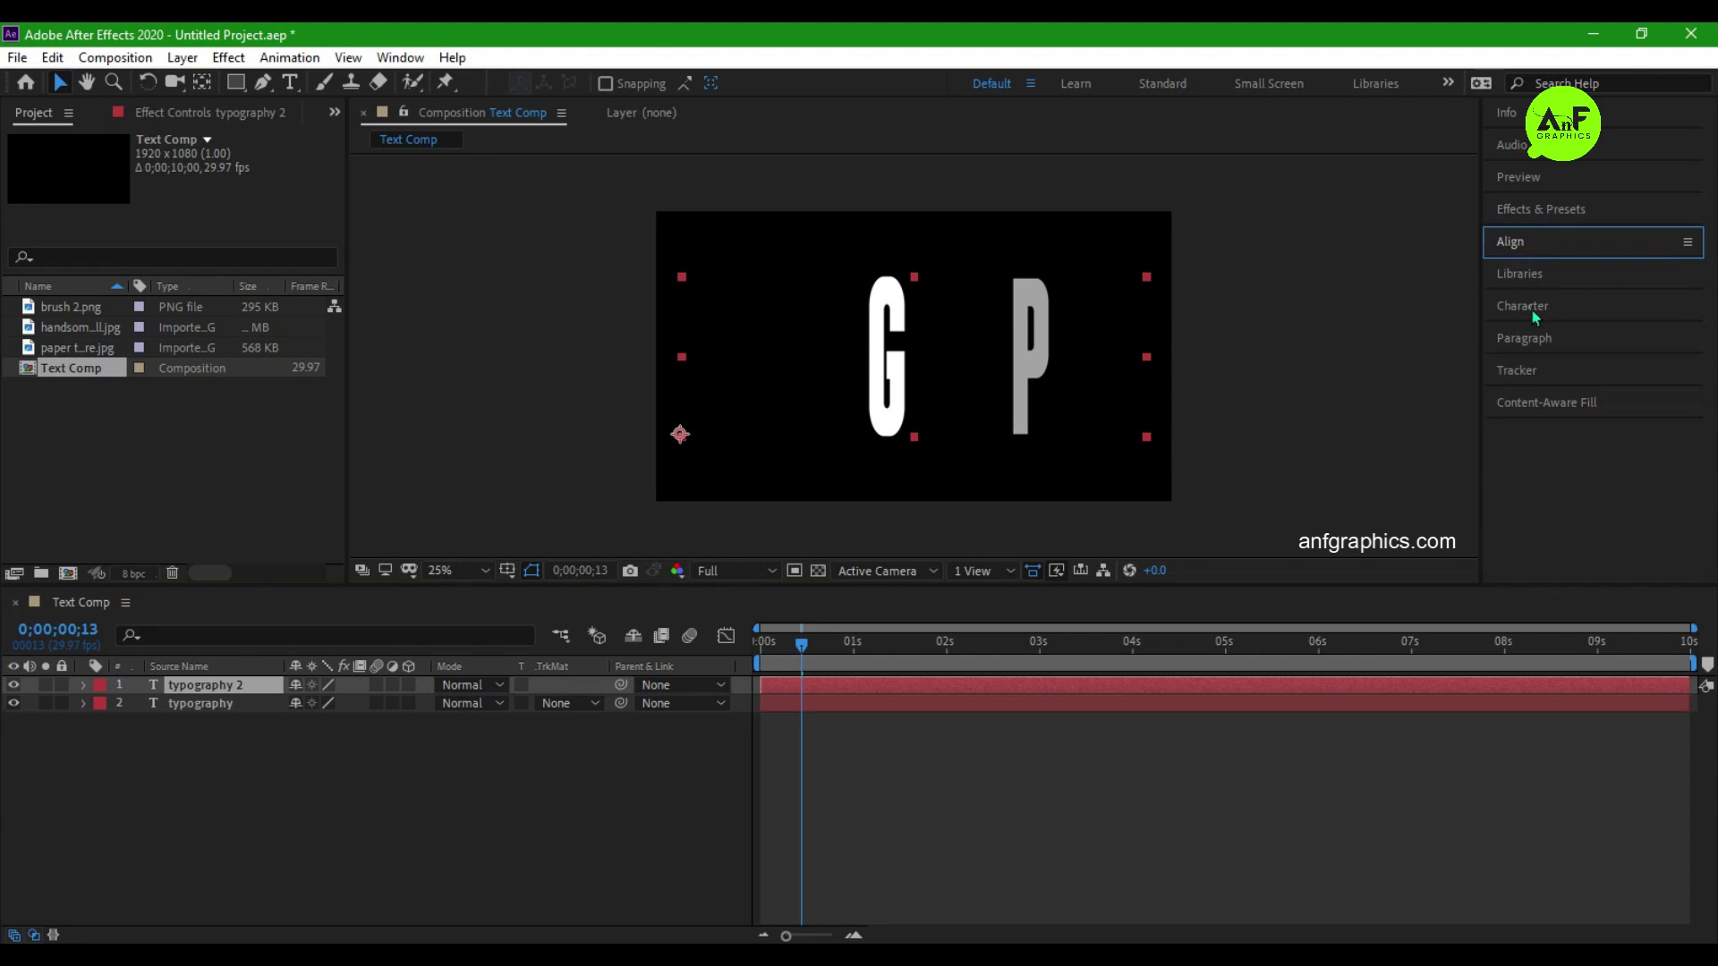
left_click(1533, 308)
left_click(1691, 340)
left_click(964, 741)
key("space")
Place brush 2.png beneath the typography layer with an Alpha track matte and enlarge it slightly beyond the frame.
left_click(80, 307)
left_click_drag(152, 437, 191, 705)
left_click(592, 723)
left_click(612, 771)
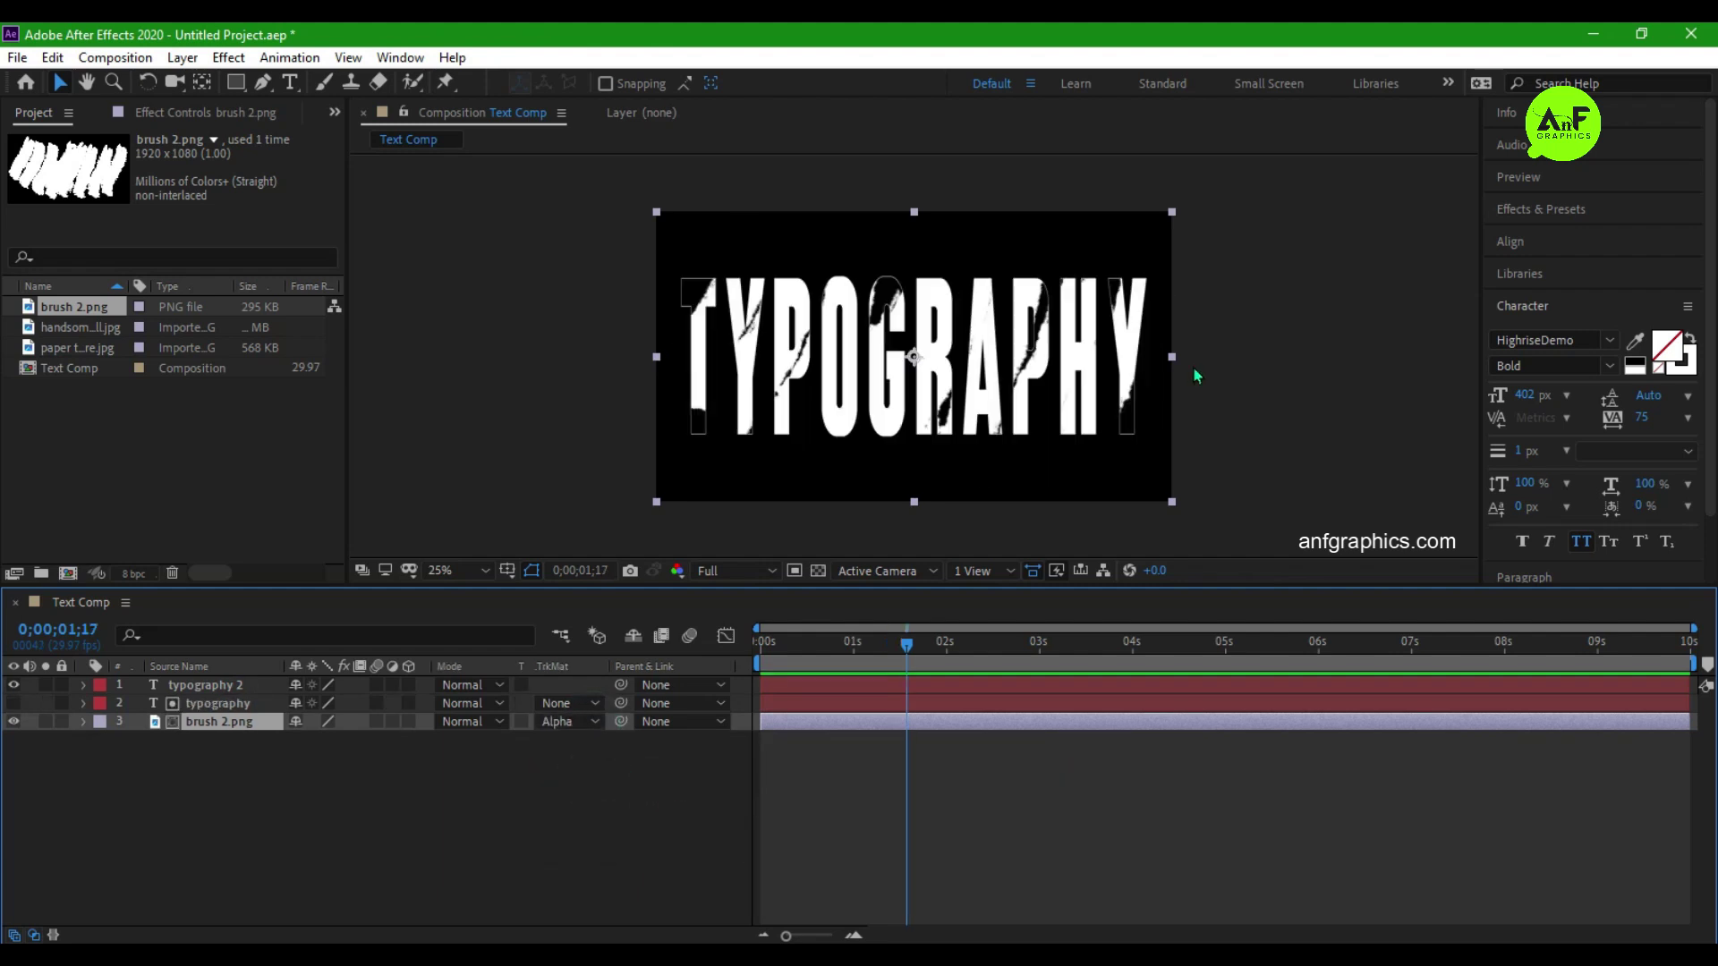
left_click_drag(1173, 357, 1200, 357)
key("space")
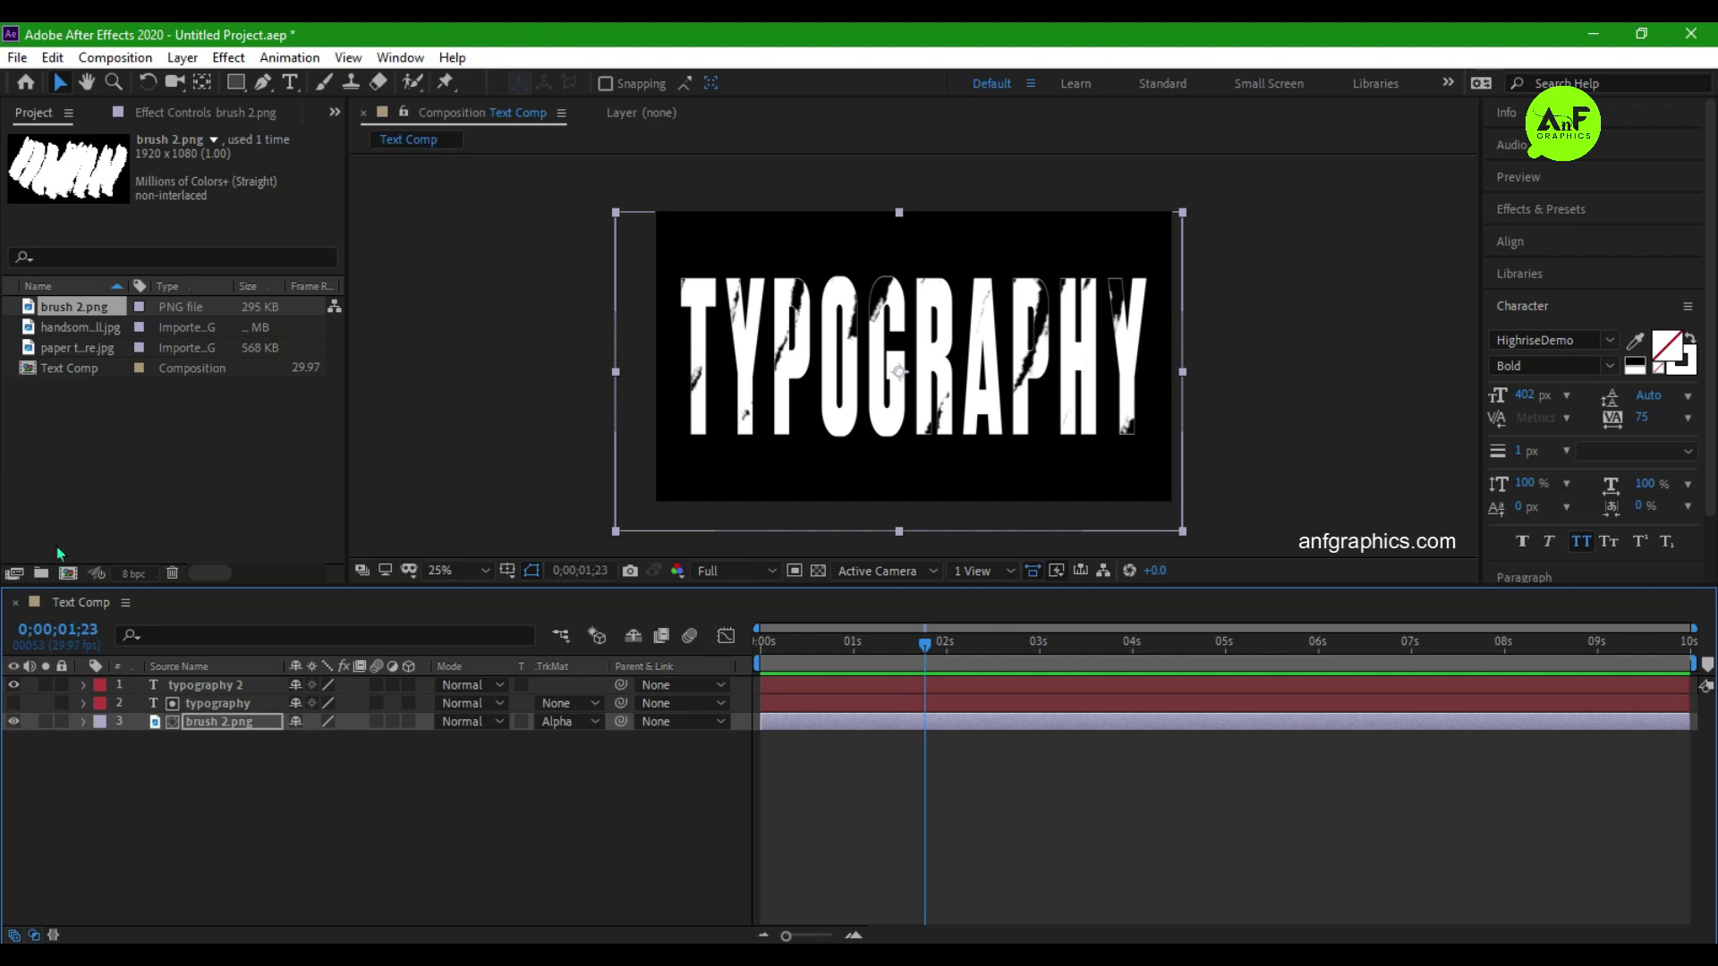
Create a new composition named Render Comp and place Text Comp in it, viewing it at 0;00;01;24.
left_click(72, 575)
type("R")
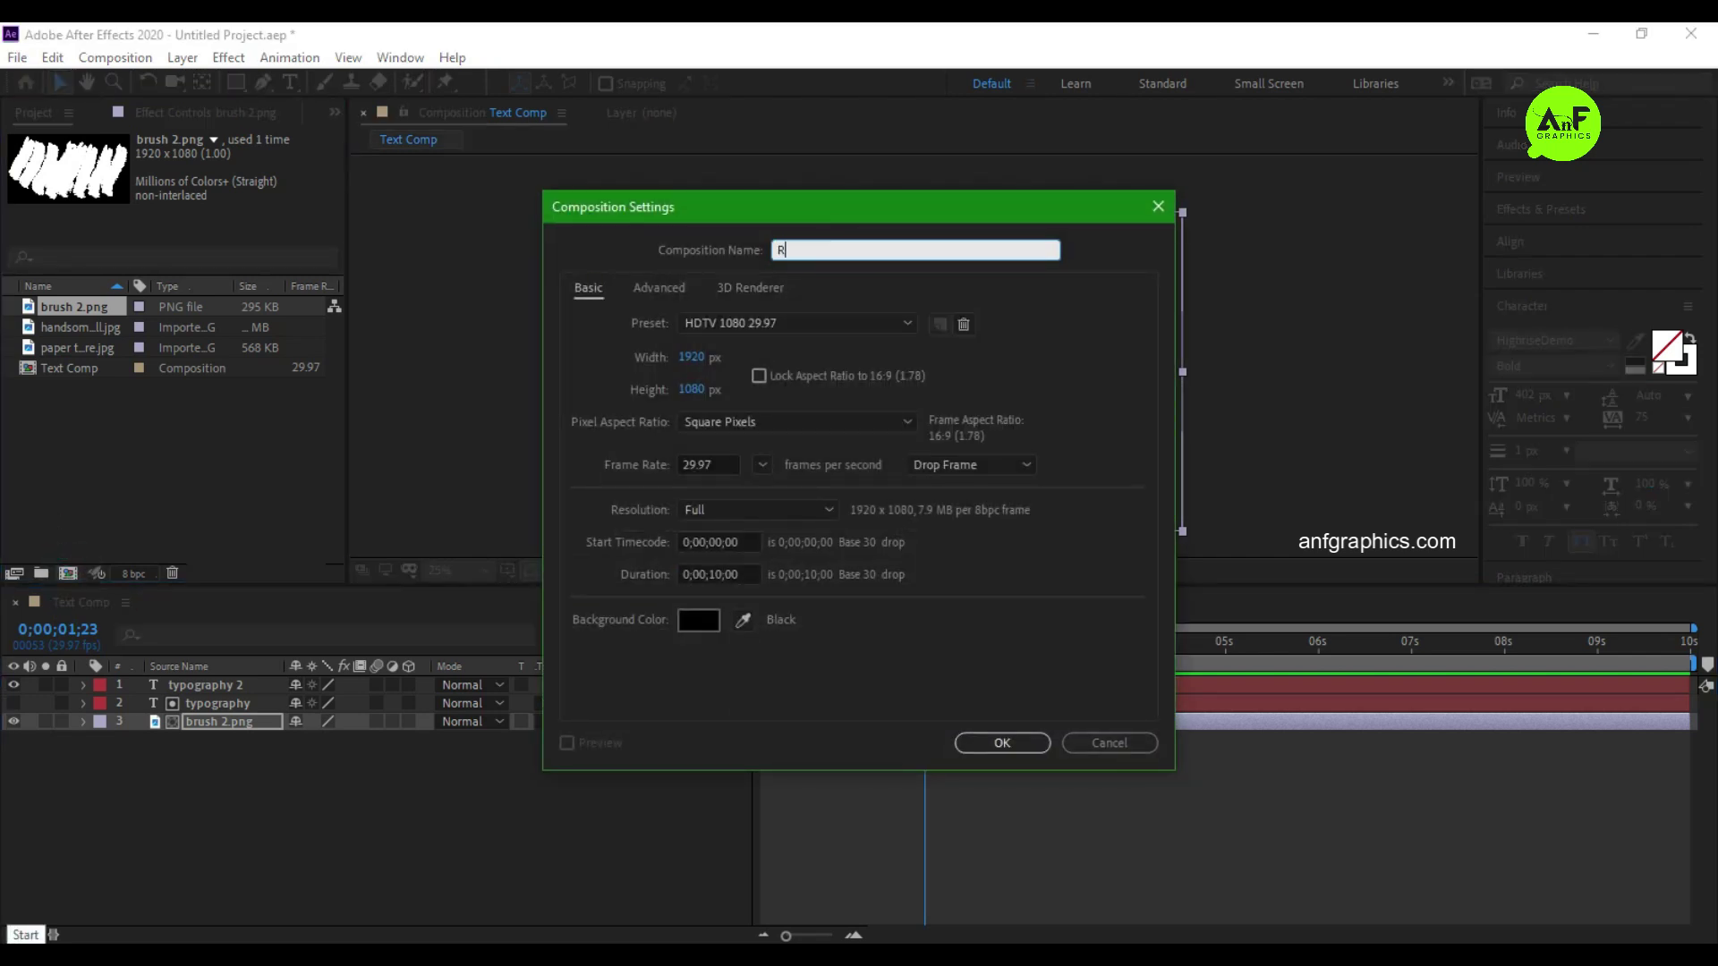
left_click(984, 746)
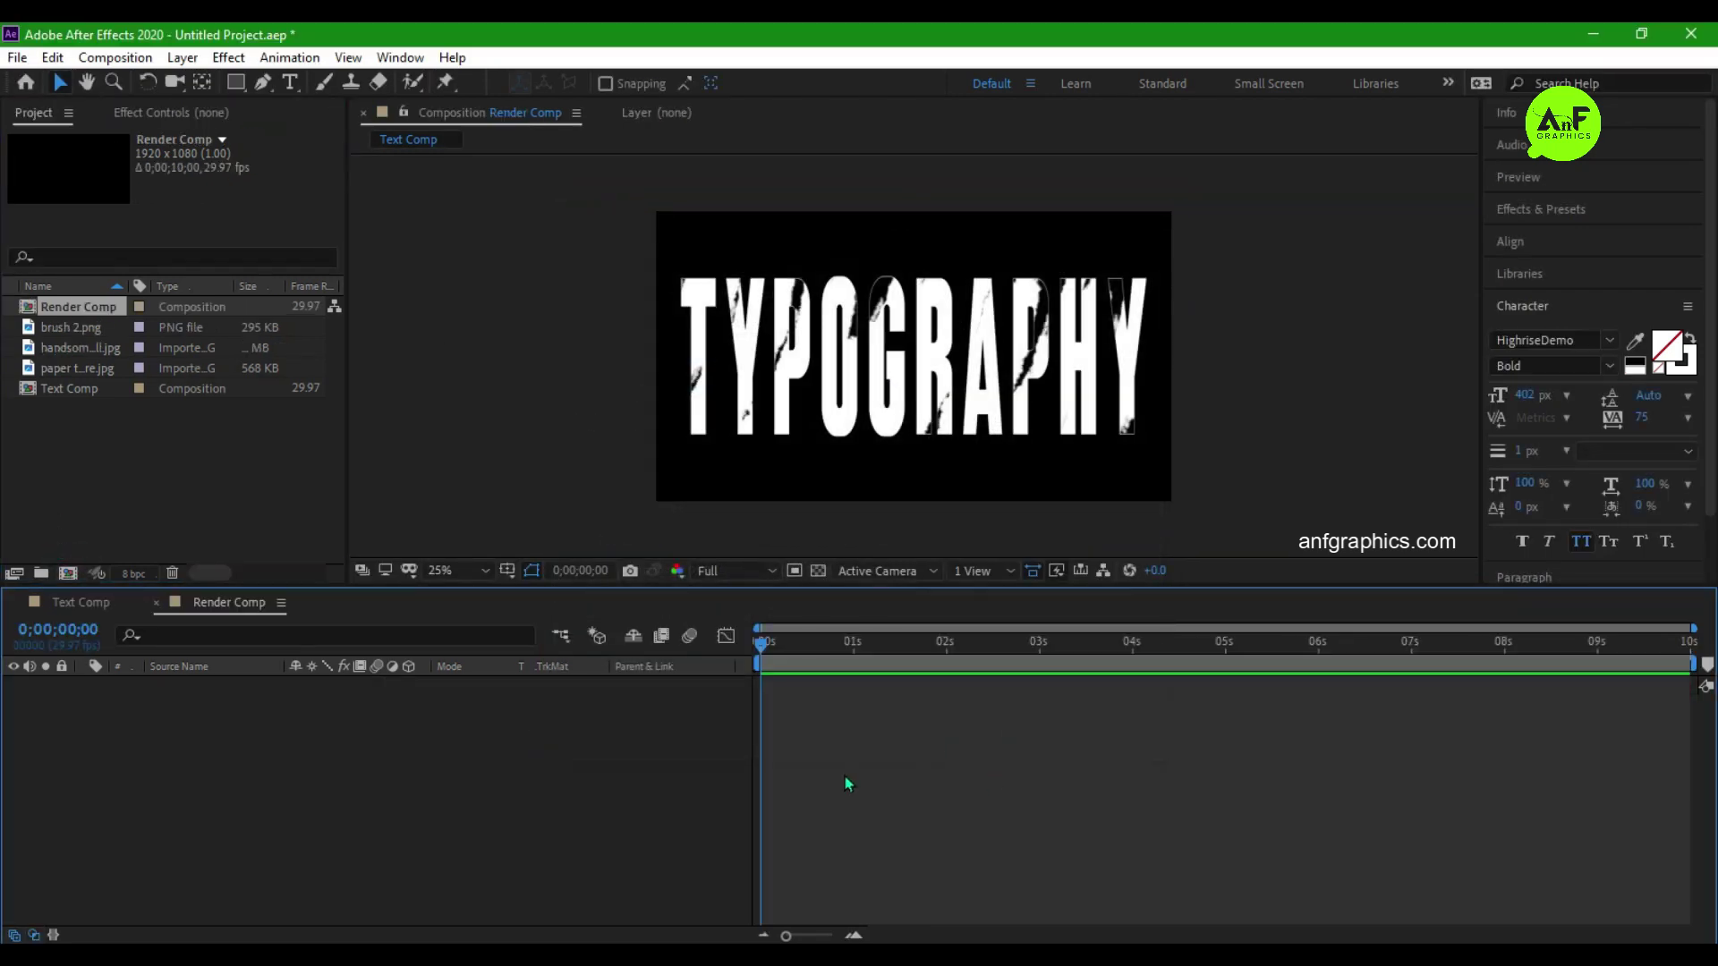
left_click(70, 394)
left_click_drag(54, 501, 268, 749)
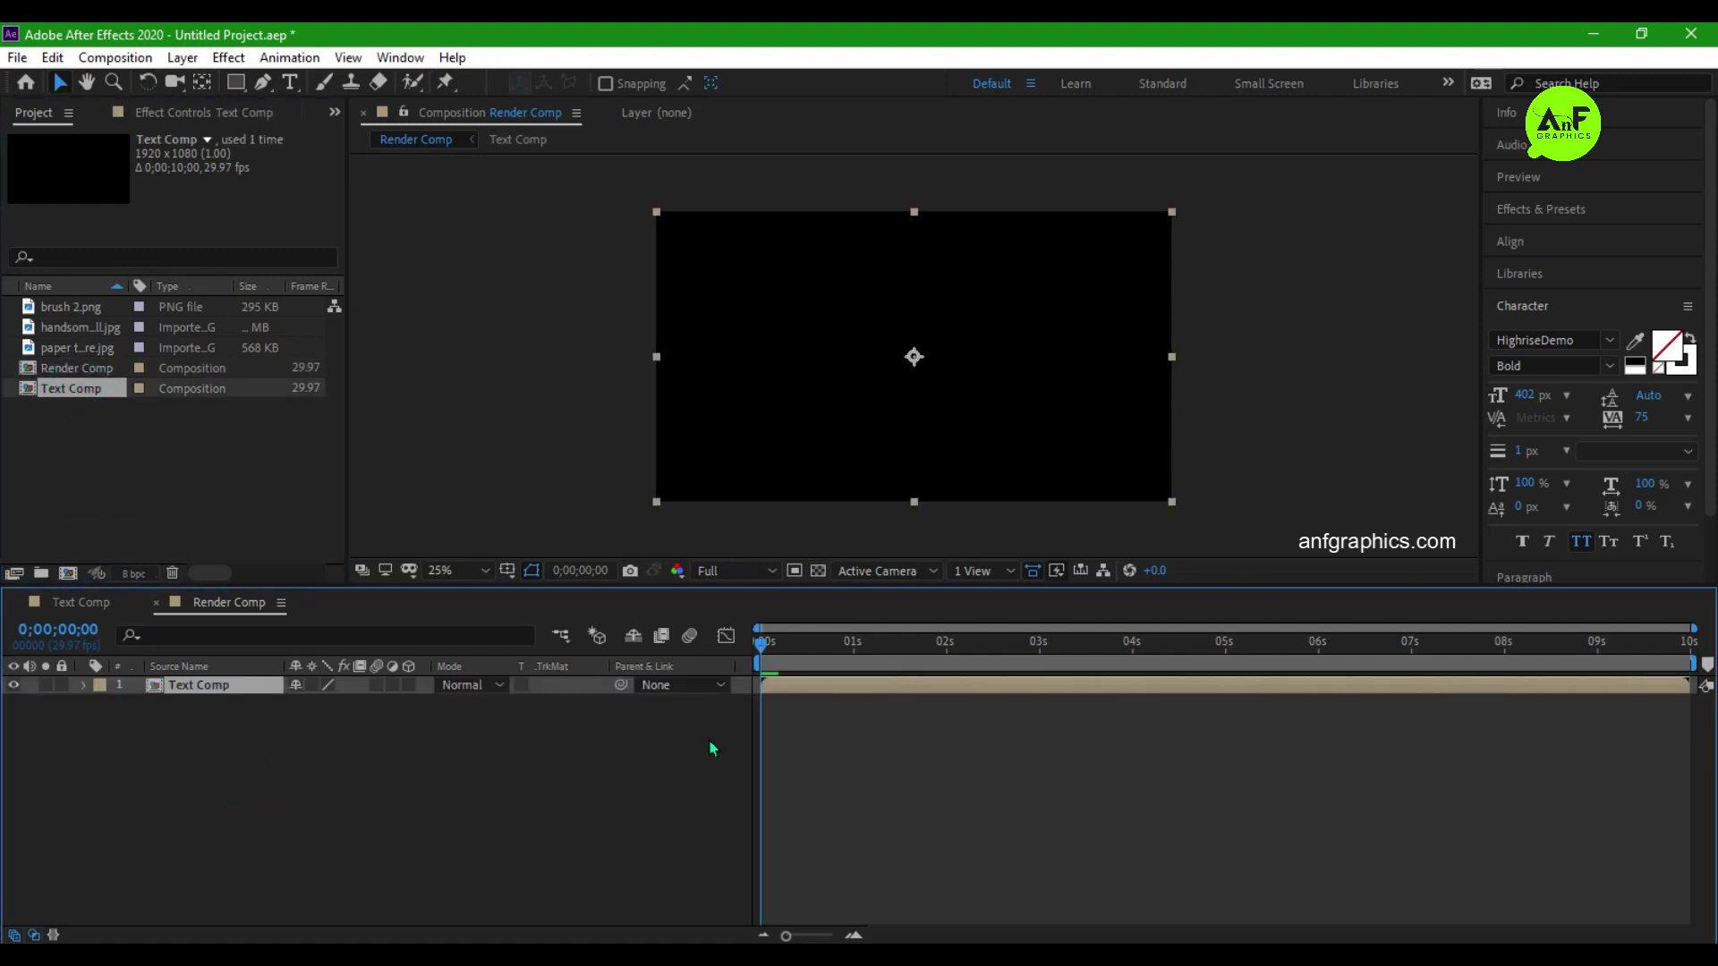
left_click_drag(761, 648, 928, 645)
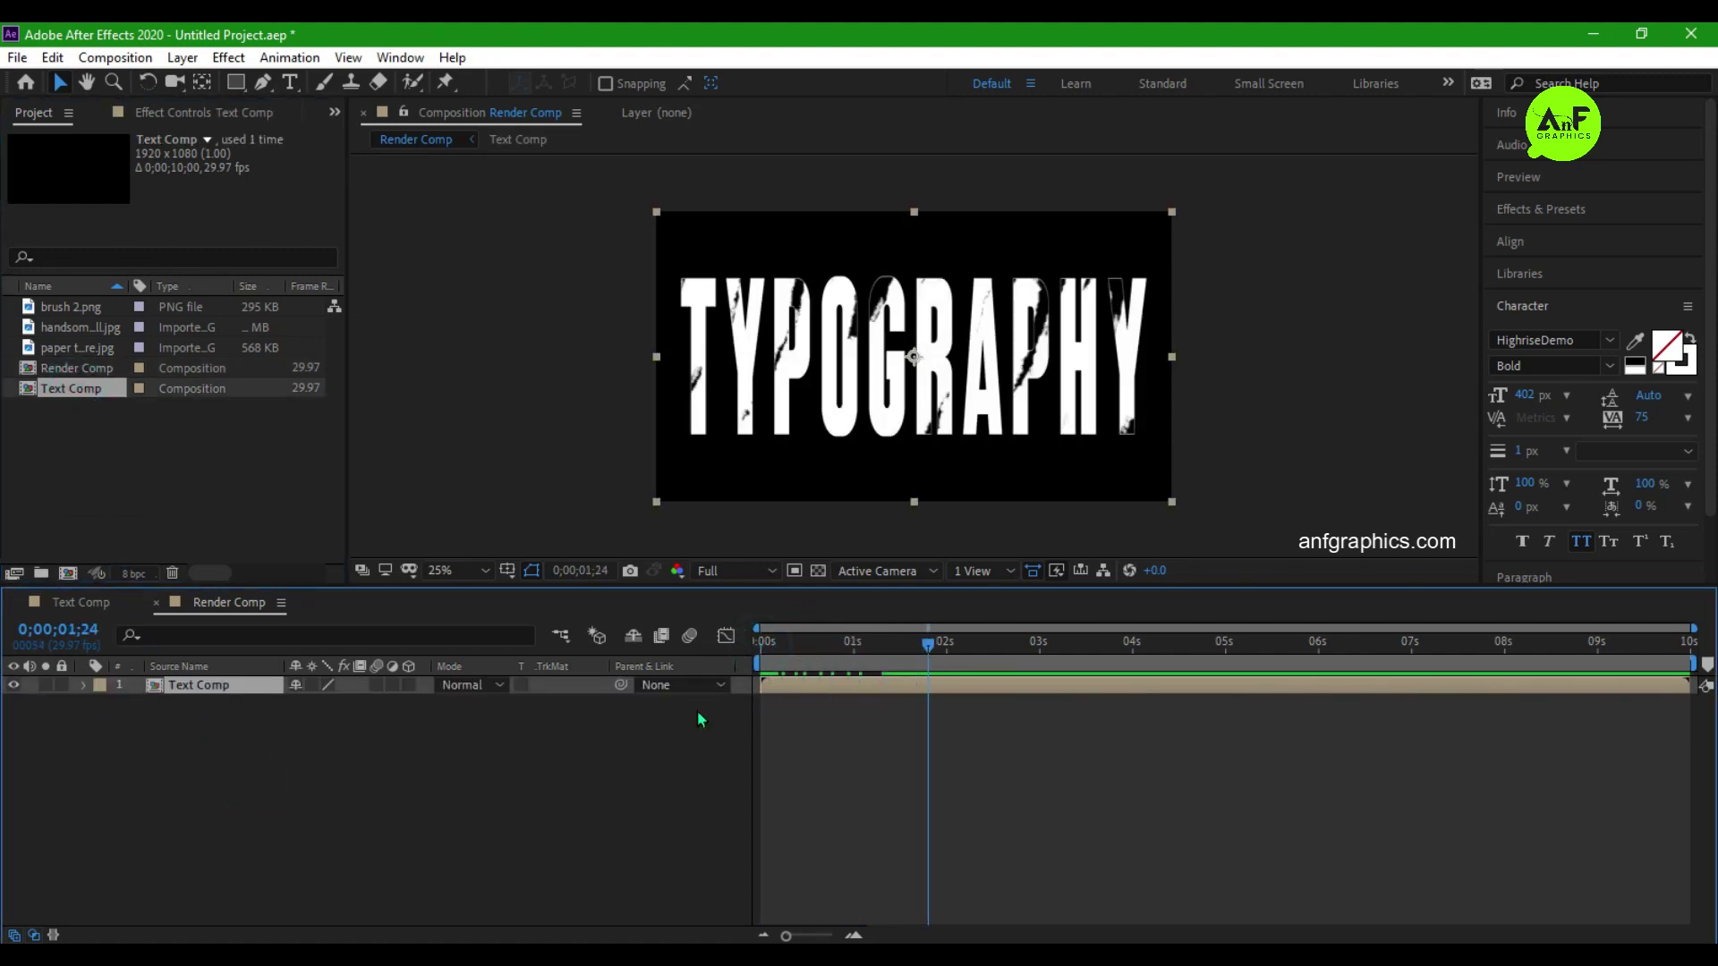
Place the handsome bearded guy photo beneath Text Comp and scale it to 21%.
left_click(46, 476)
left_click_drag(72, 330, 411, 725)
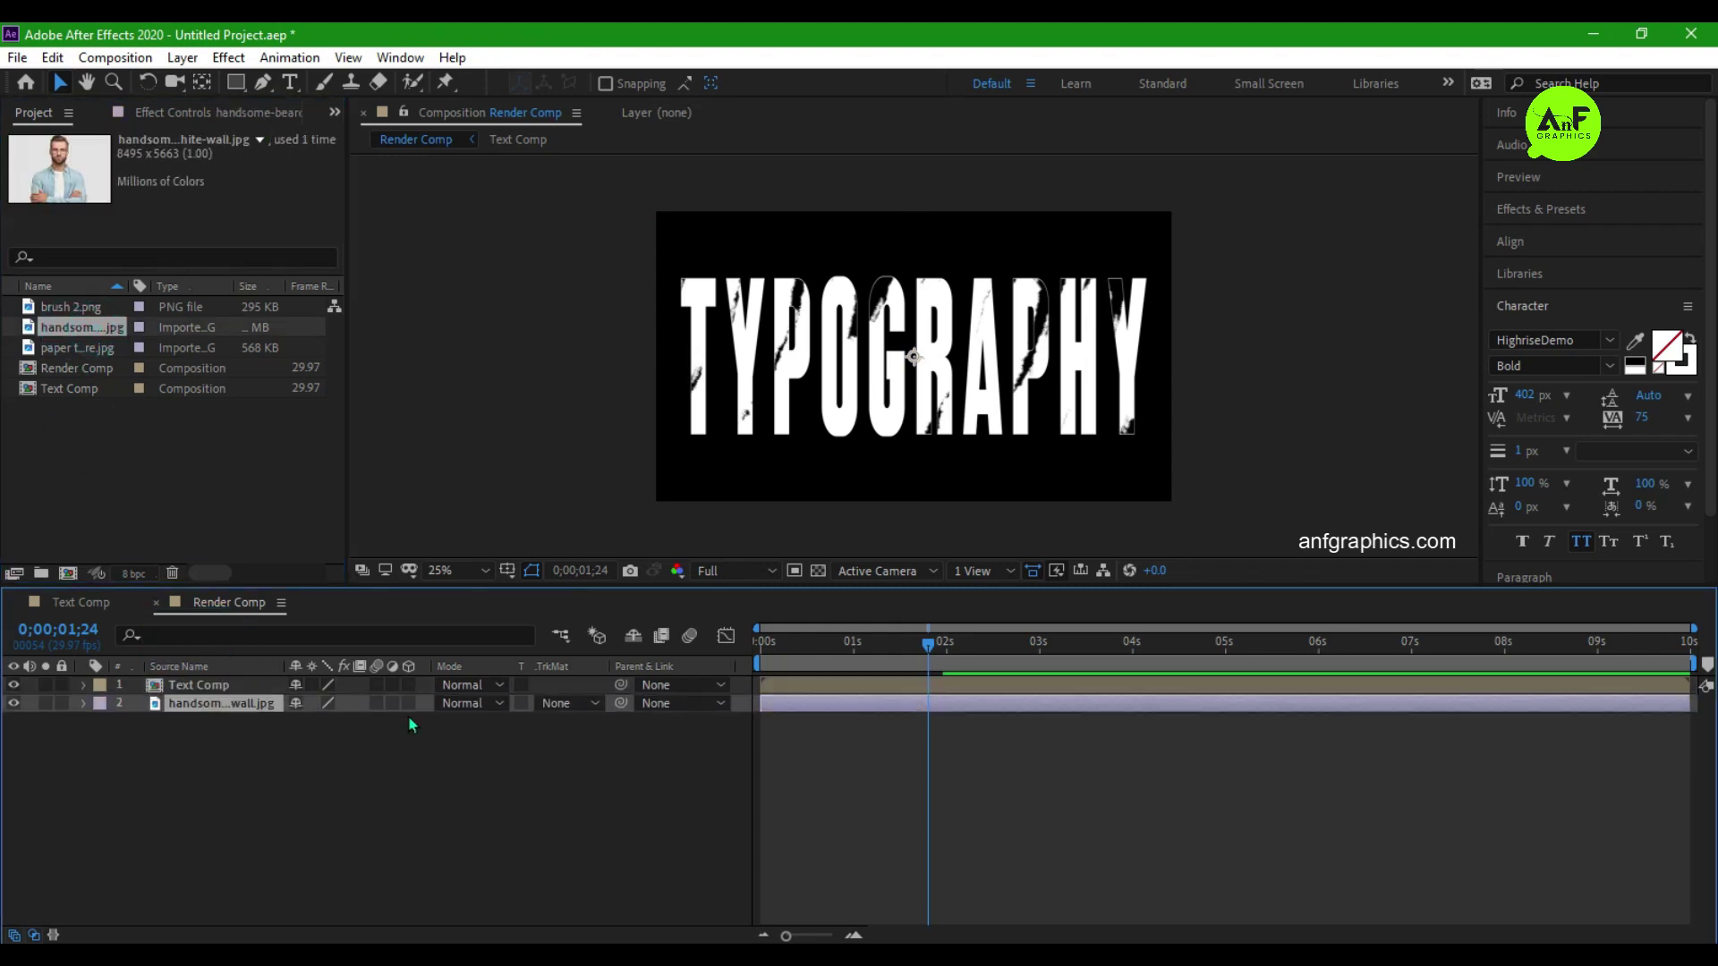
key("s")
left_click_drag(304, 721, 107, 769)
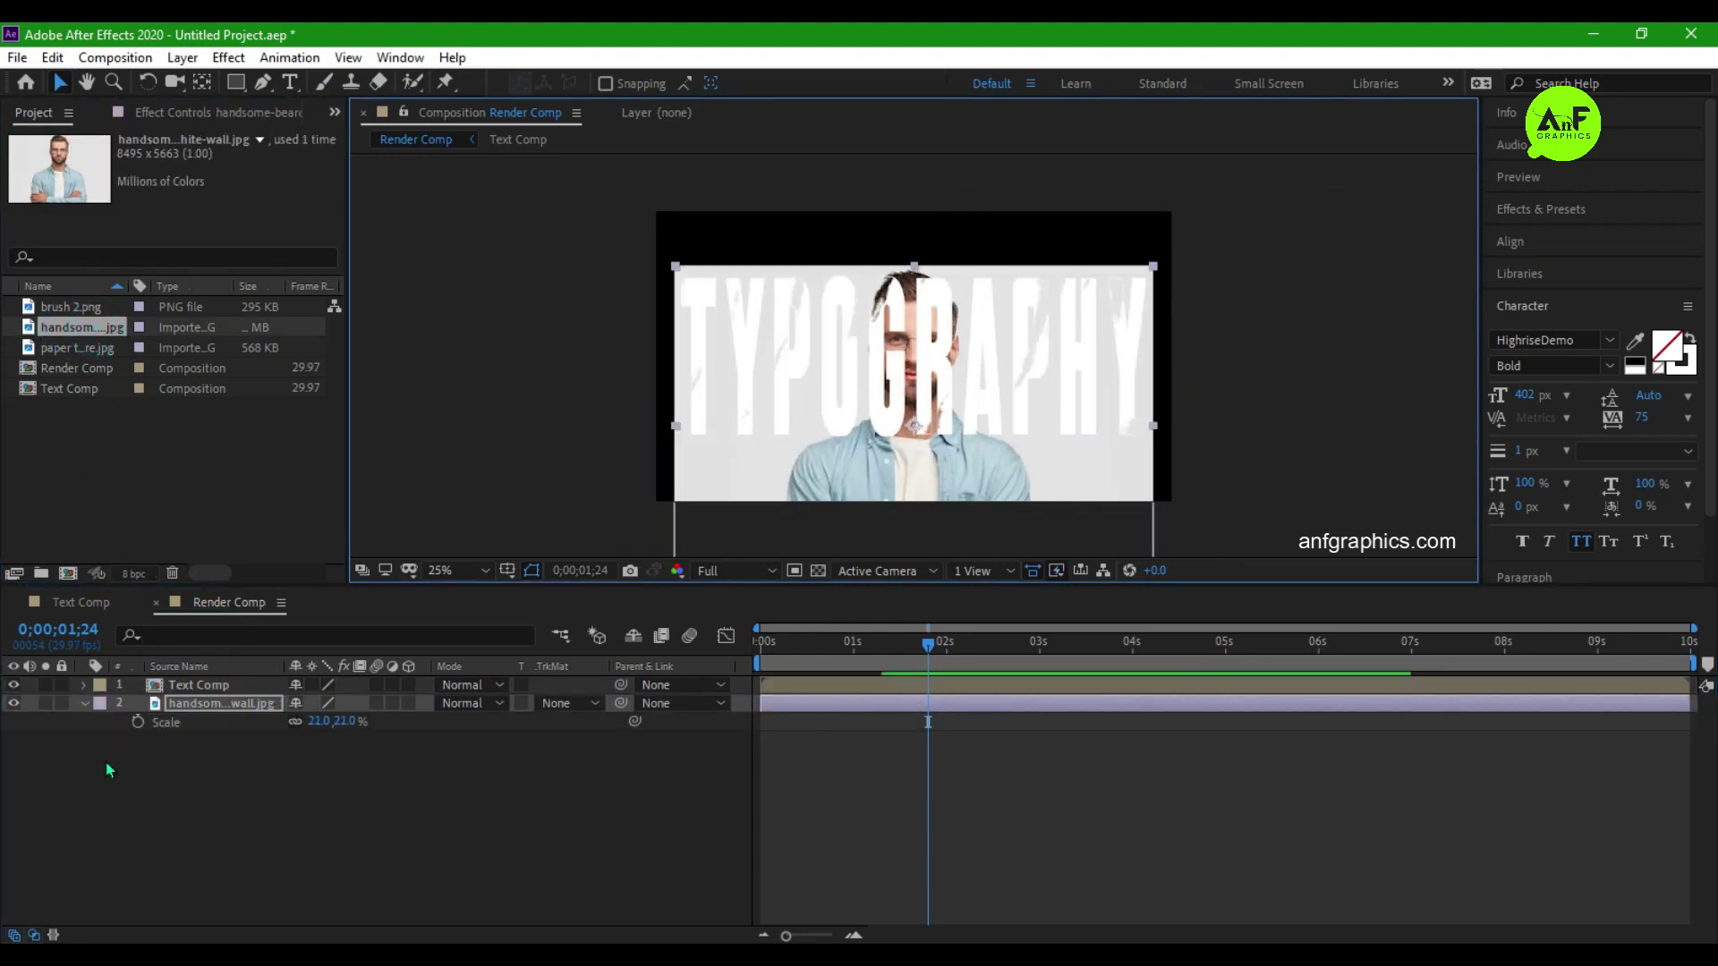
Matte the photo with Text Comp's alpha and set the photo's scale to 22.6%.
left_click(582, 707)
left_click(616, 761)
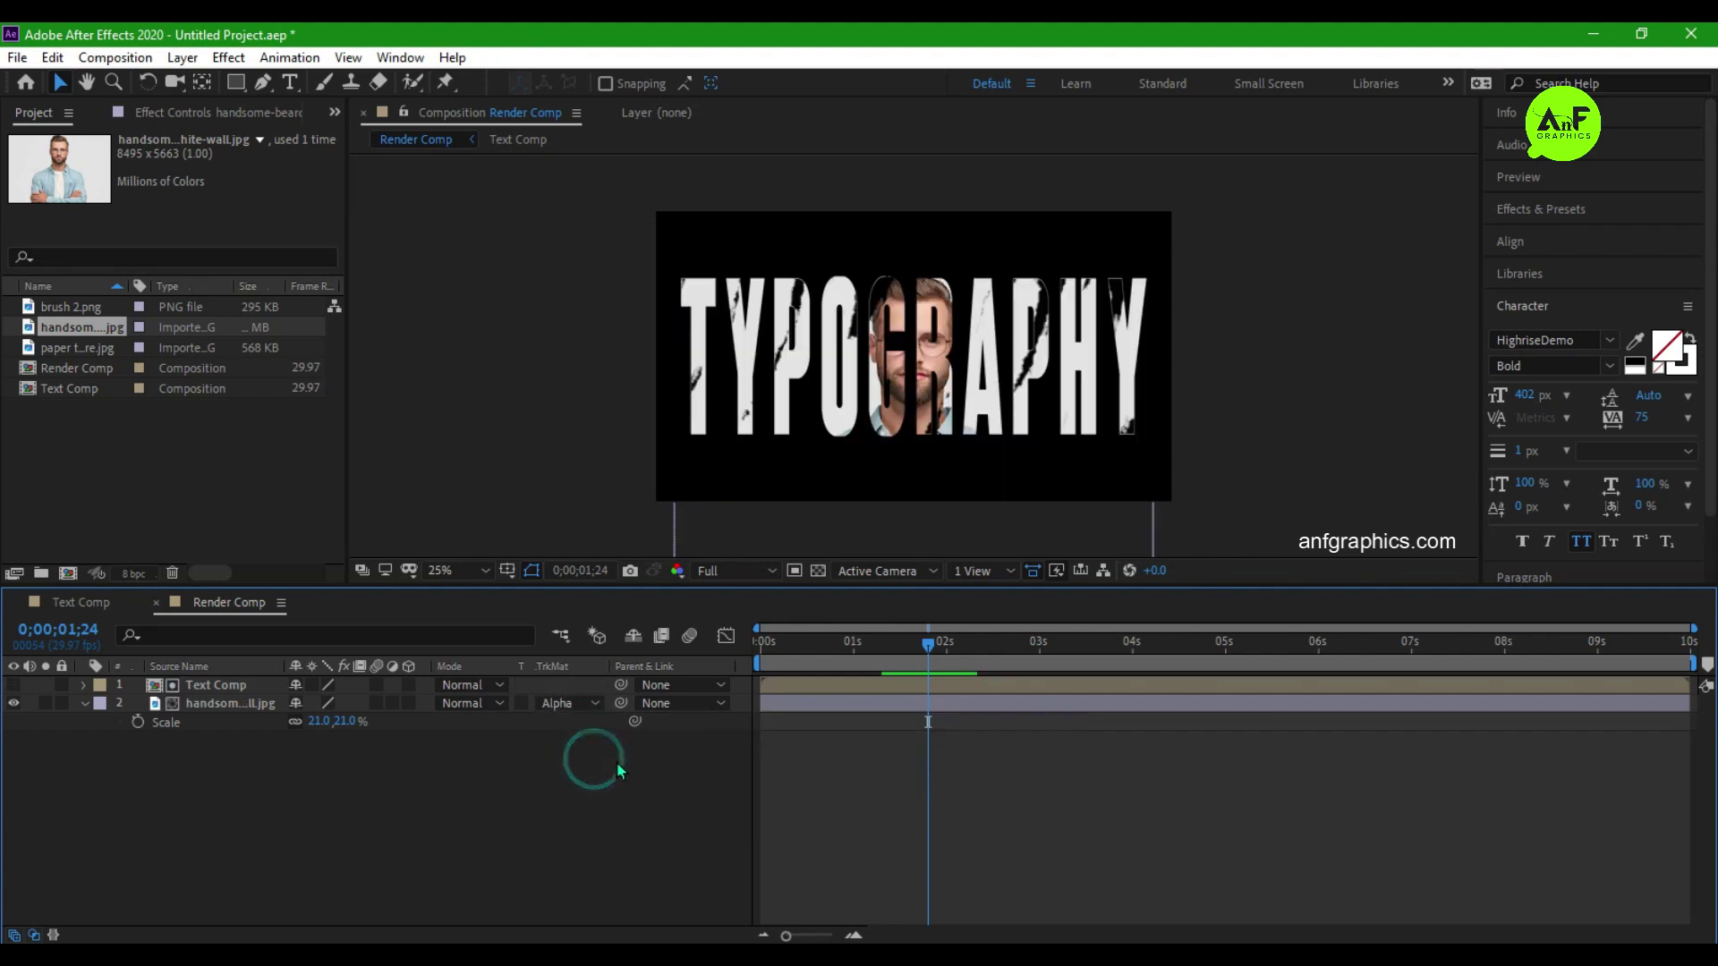
left_click(960, 395)
left_click_drag(320, 722, 333, 721)
Apply the Posterize effect to the photo layer with a Level of 70.
left_click(1547, 208)
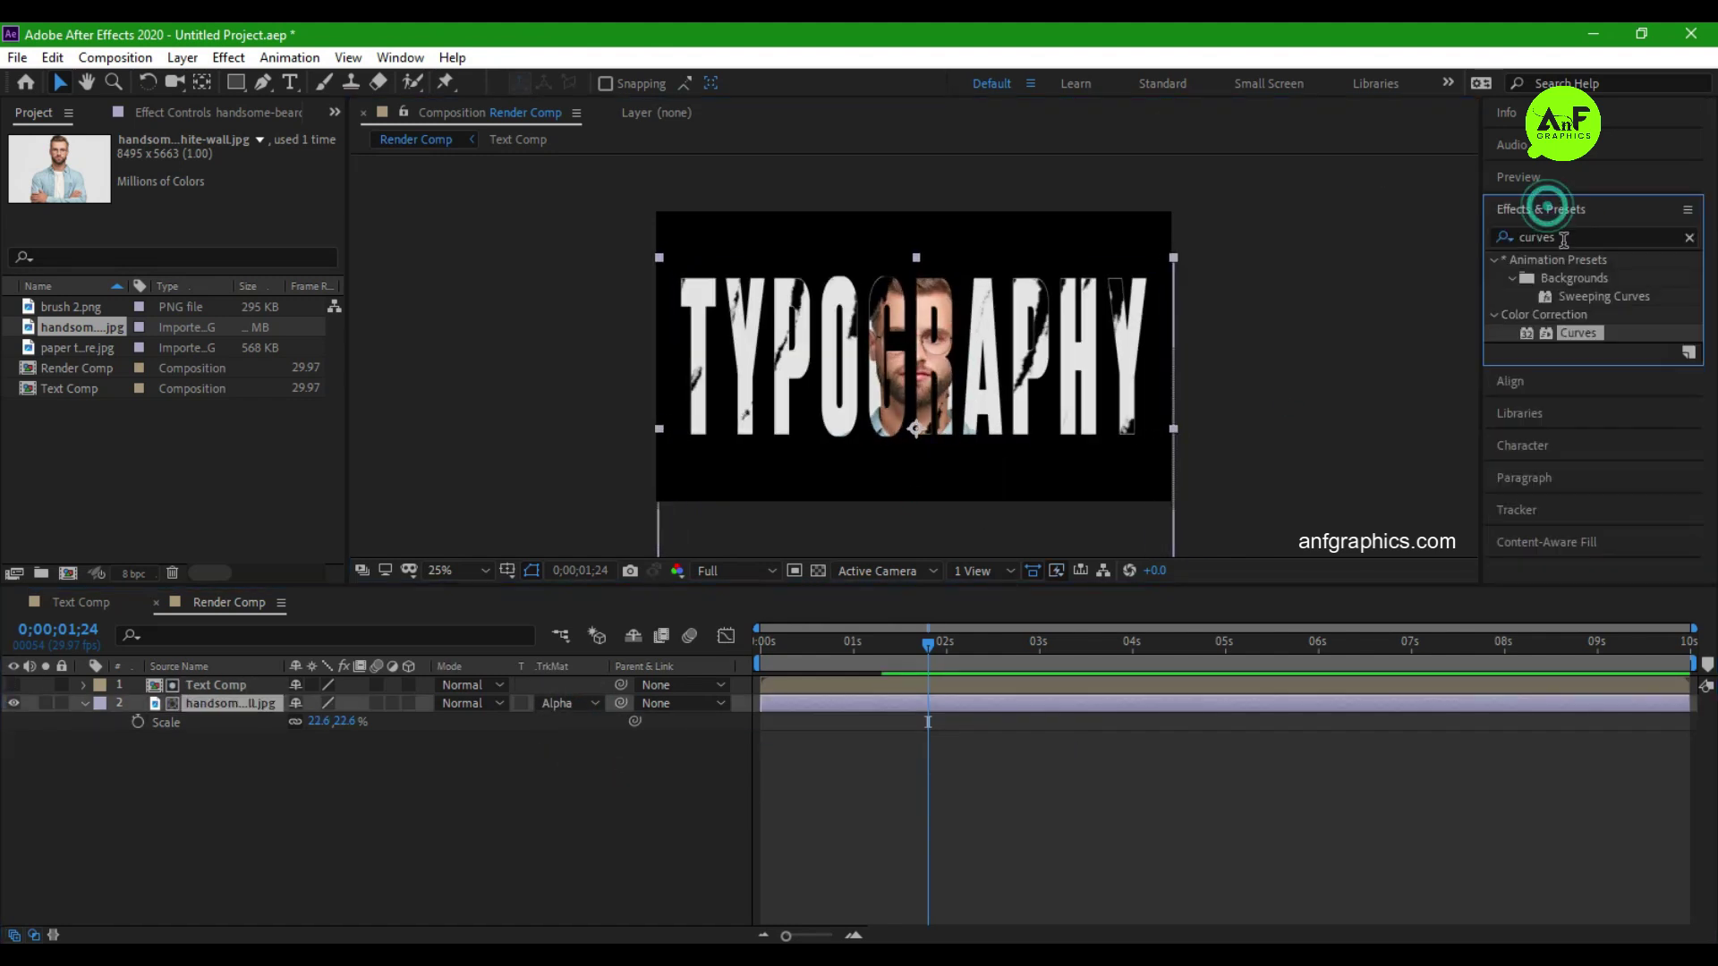
left_click(1565, 238)
type("poster")
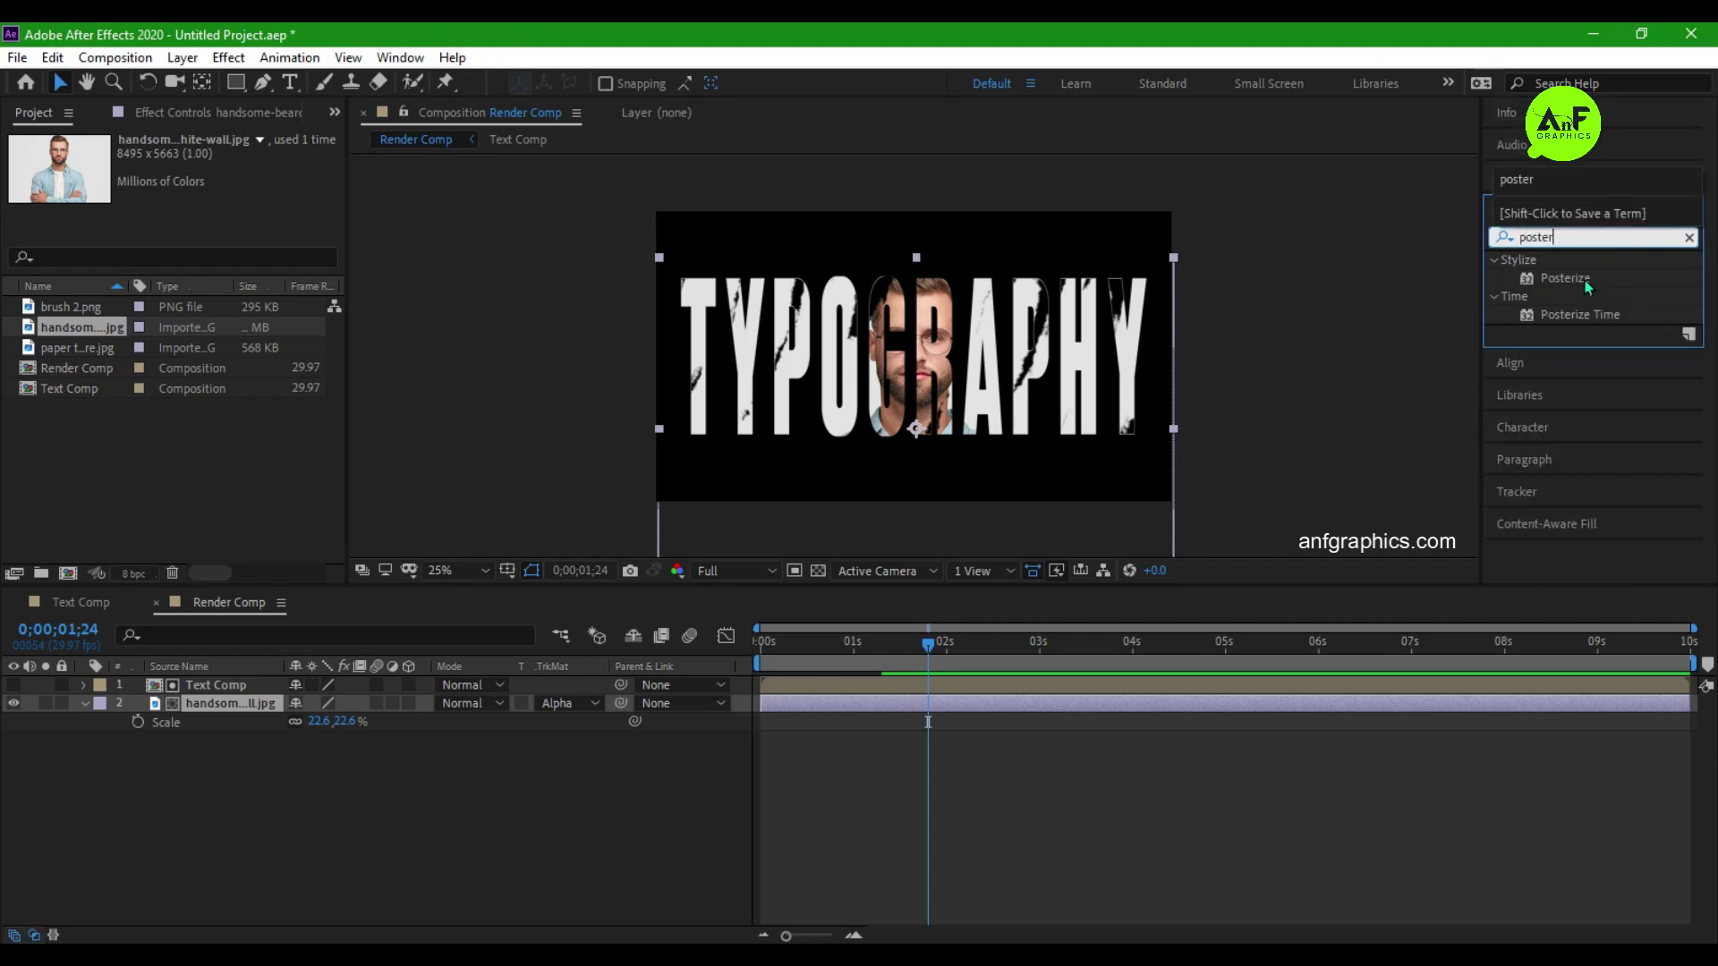
double_click(1566, 284)
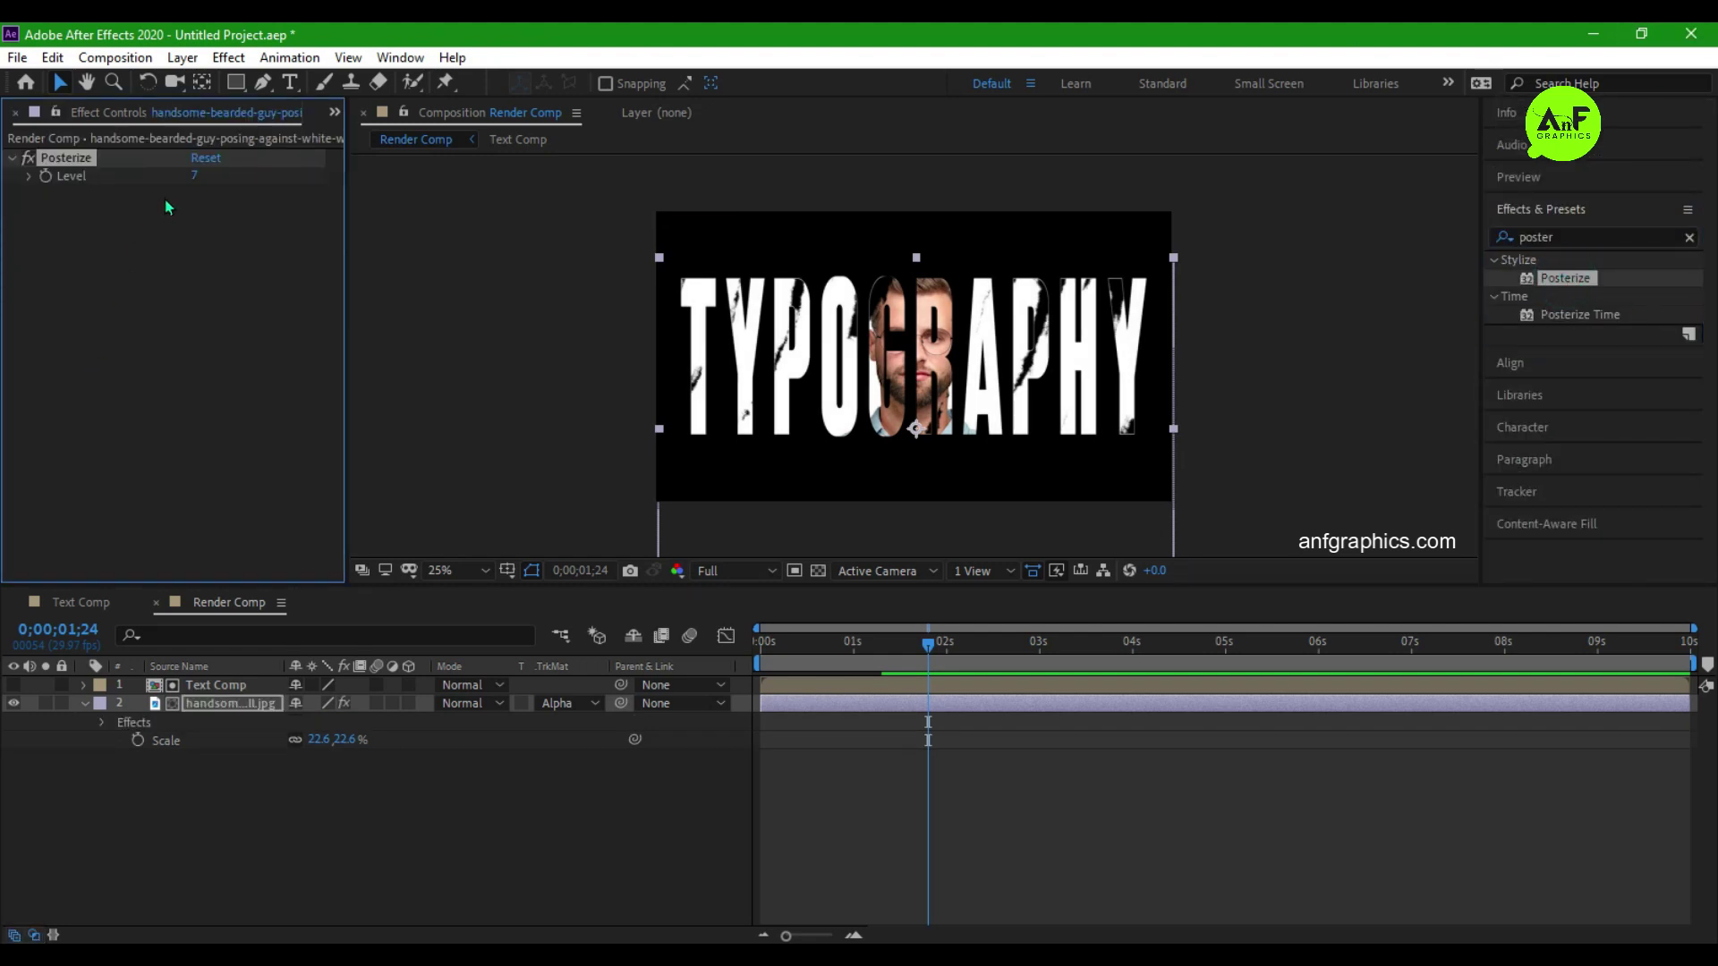
left_click(198, 177)
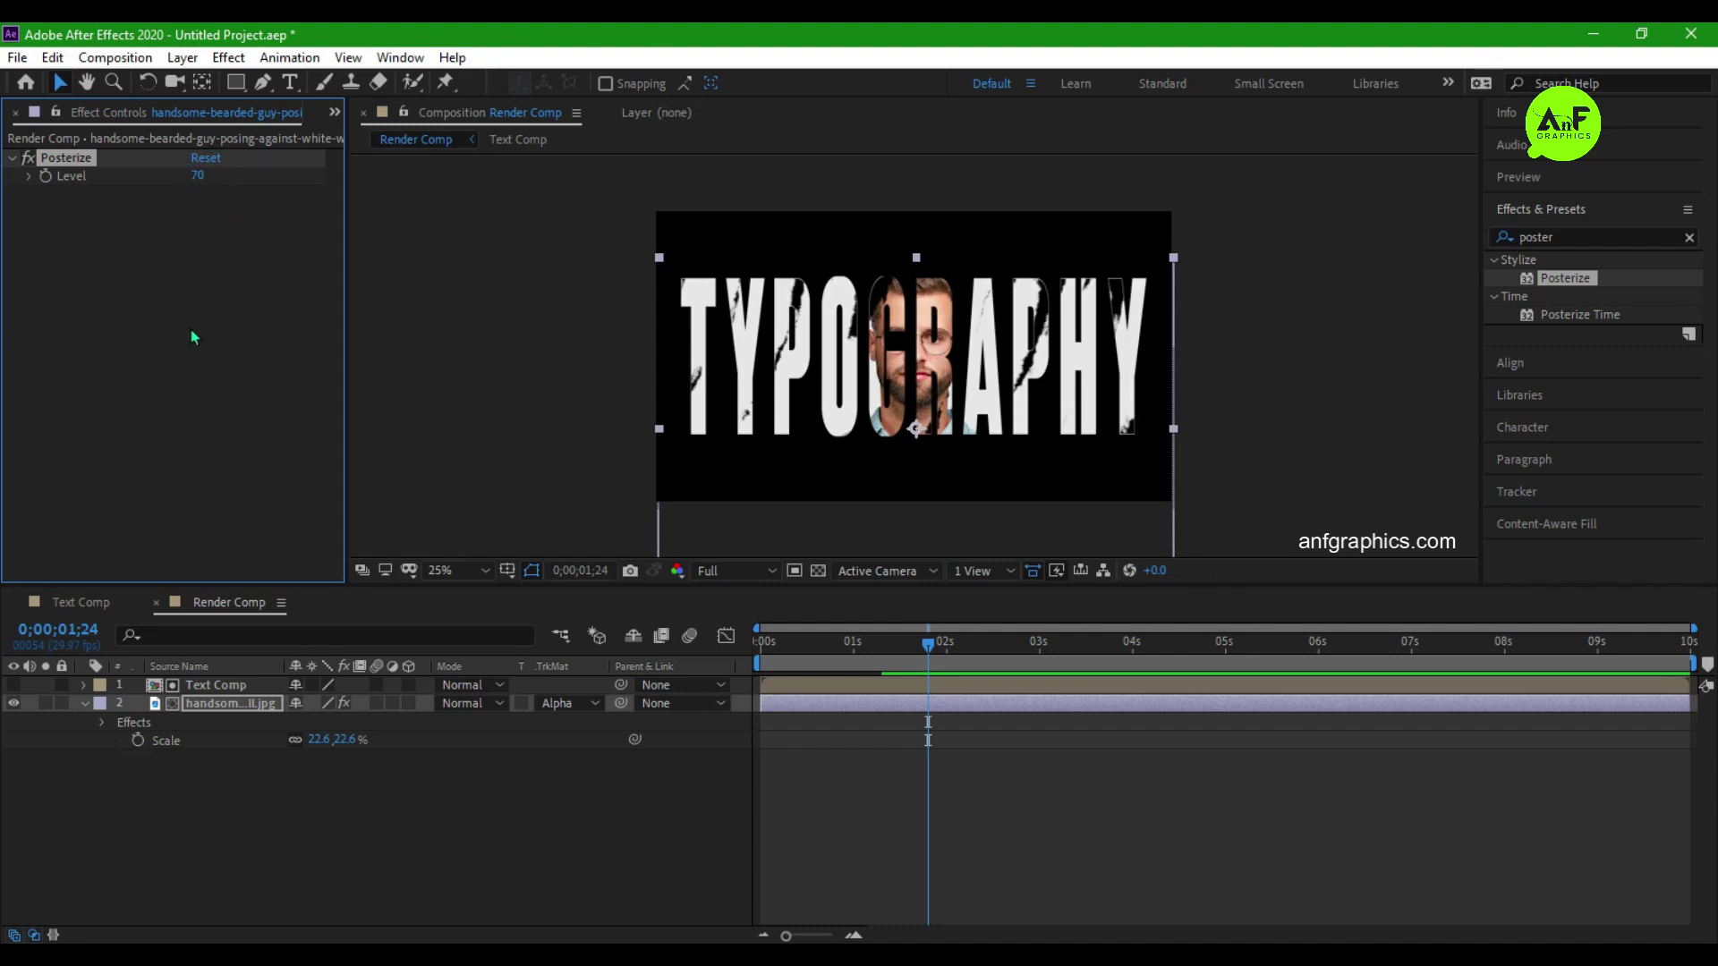
Apply the Unsharp Mask effect to the photo layer and set its Threshold to 50.
left_click(1562, 237)
type("unshar")
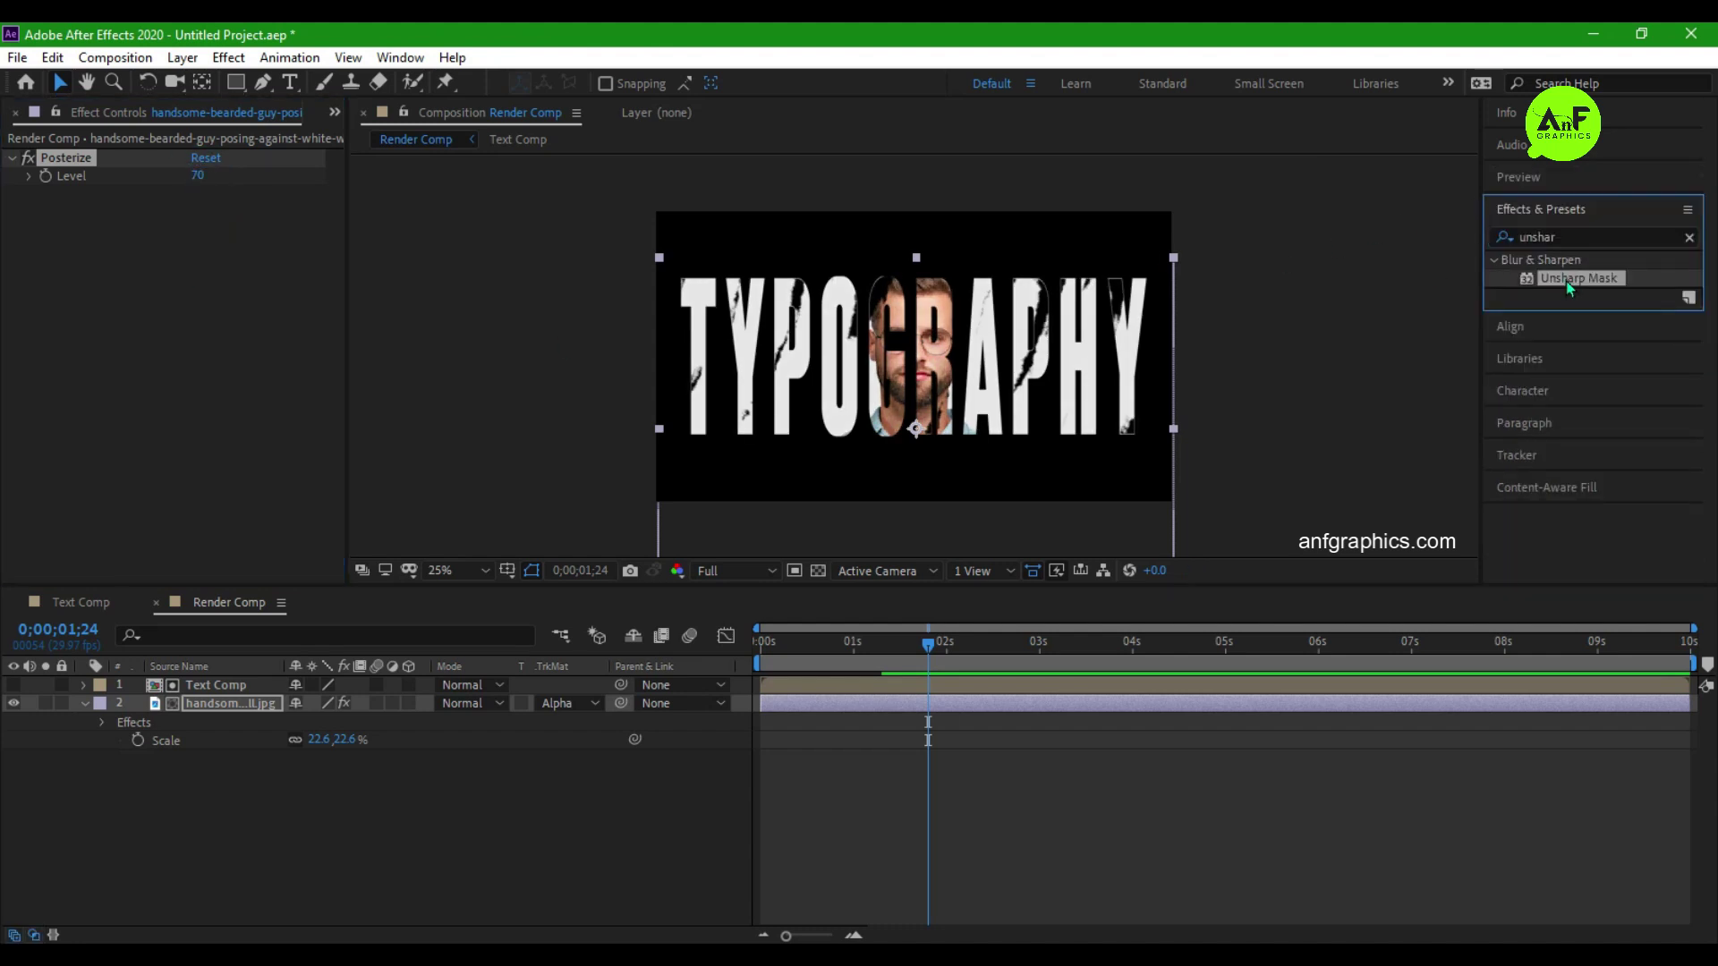
double_click(1566, 281)
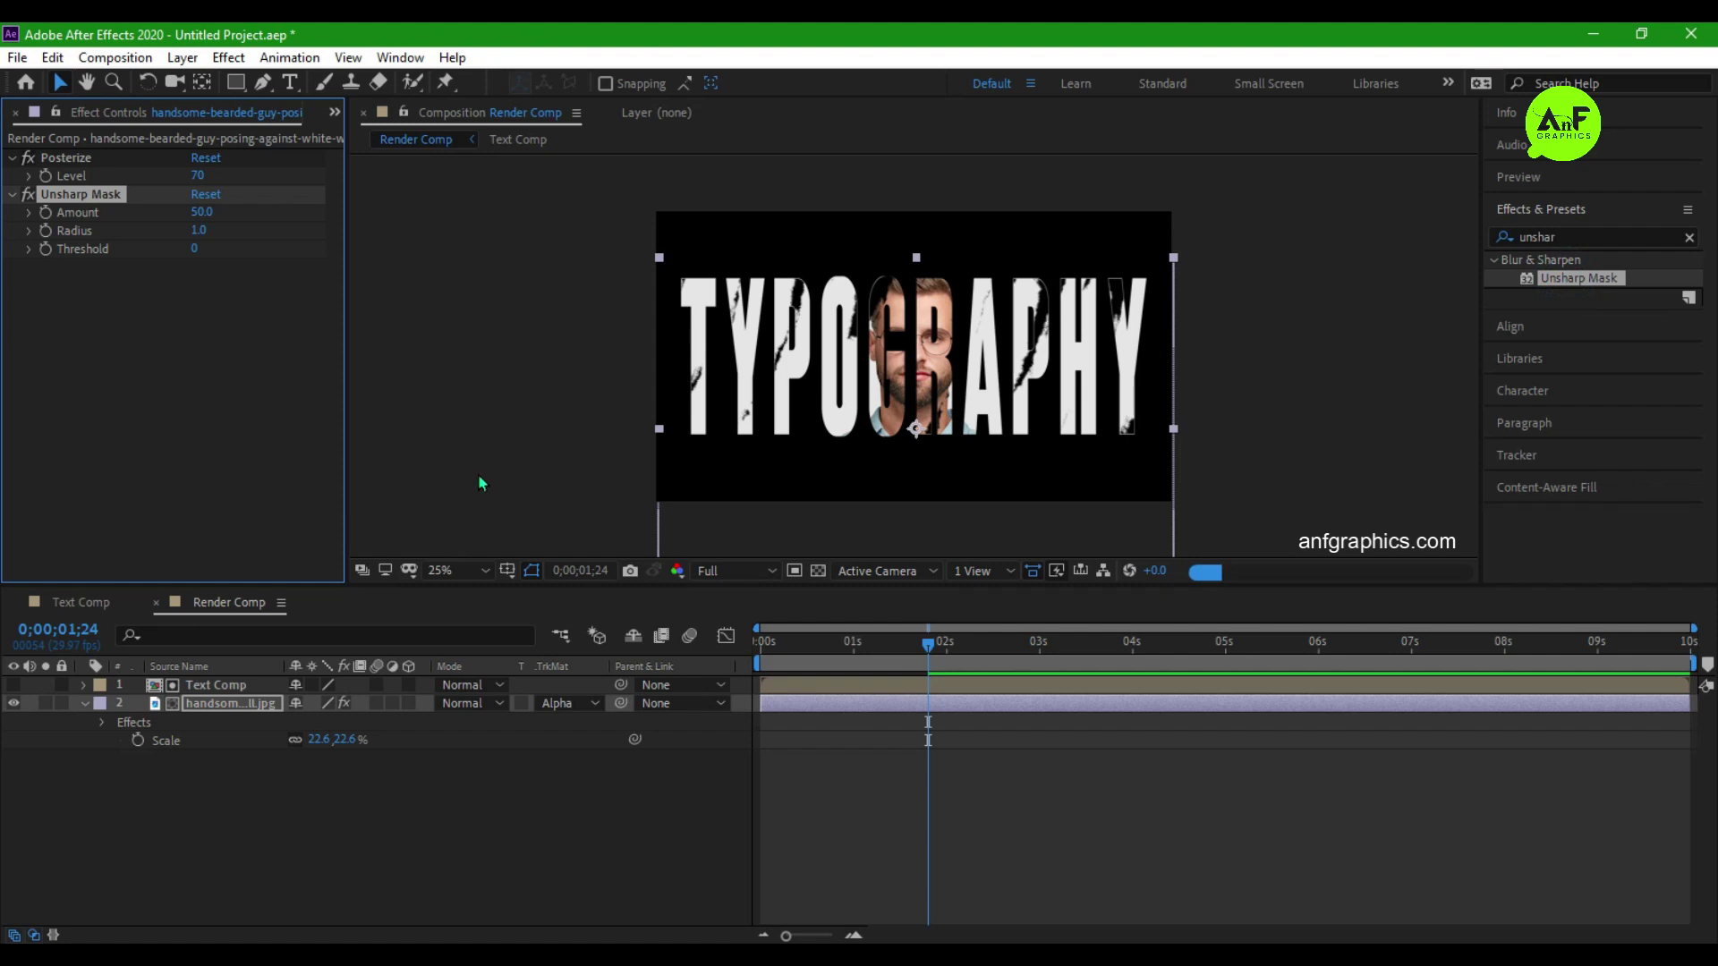
type("50")
key("Return")
Apply the Tint effect to the photo layer and set Amount to Tint to 80%.
left_click(1593, 236)
type("tint")
double_click(1571, 333)
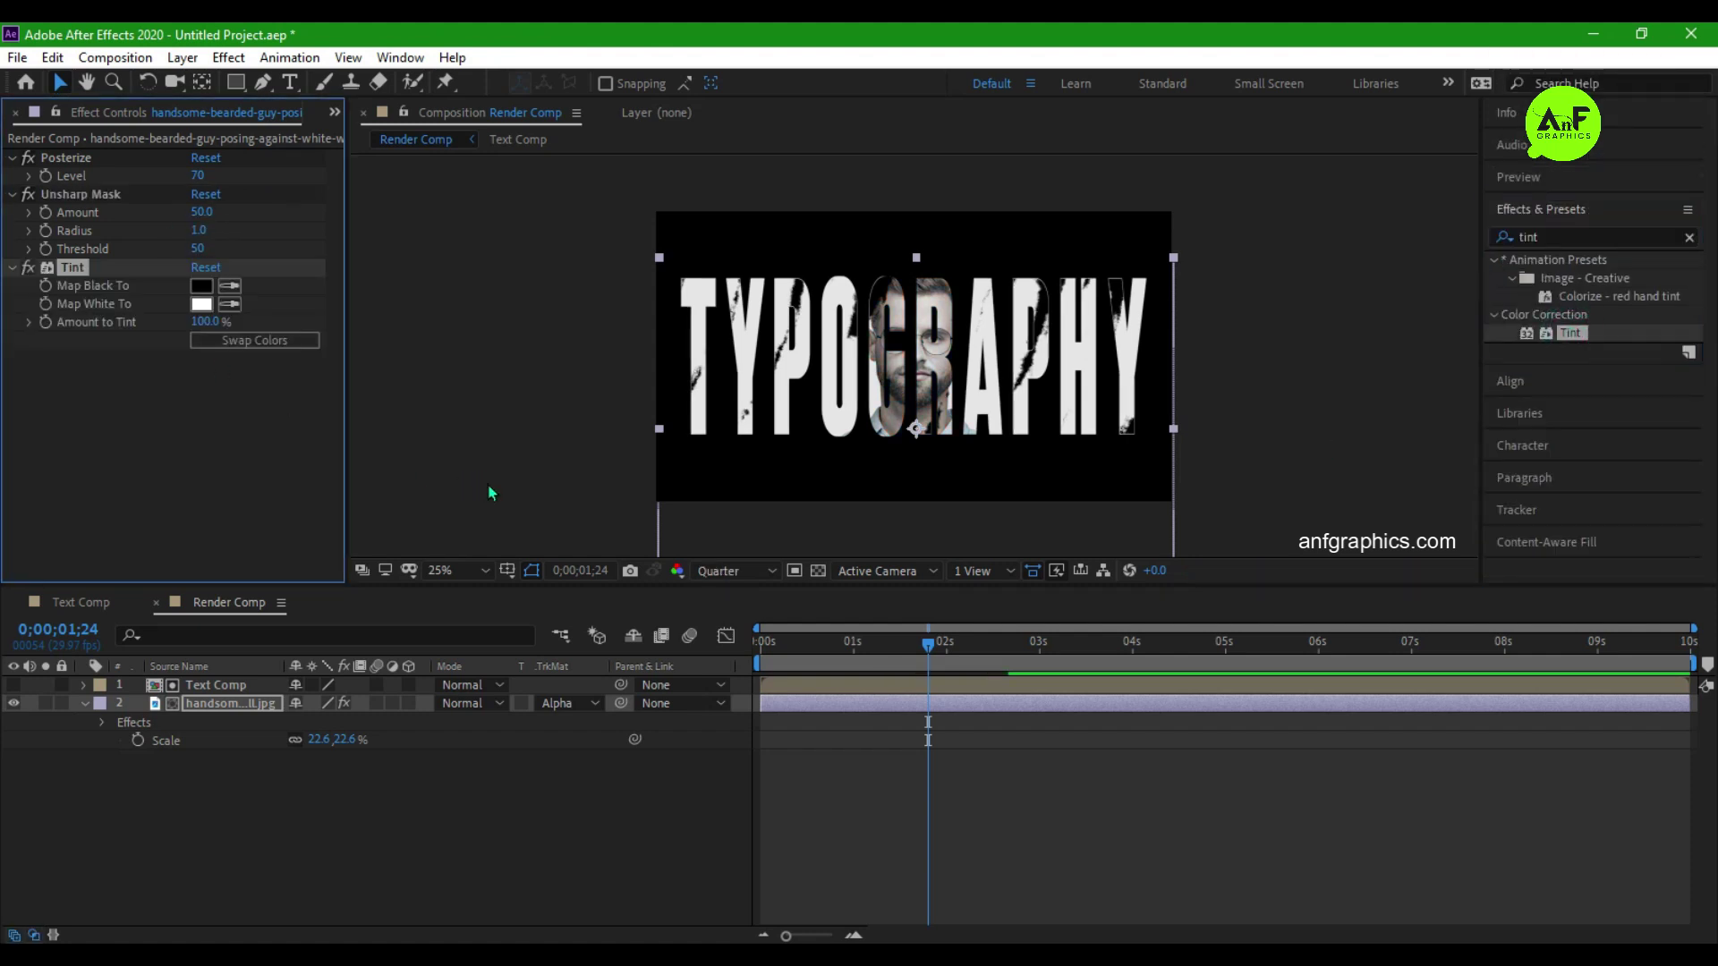
left_click(208, 323)
type("80")
key("Return")
Apply the Curves effect to the photo layer and bend the RGB curve to darken the highlights while keeping the shadows near the diagonal.
left_click(1593, 236)
type("c")
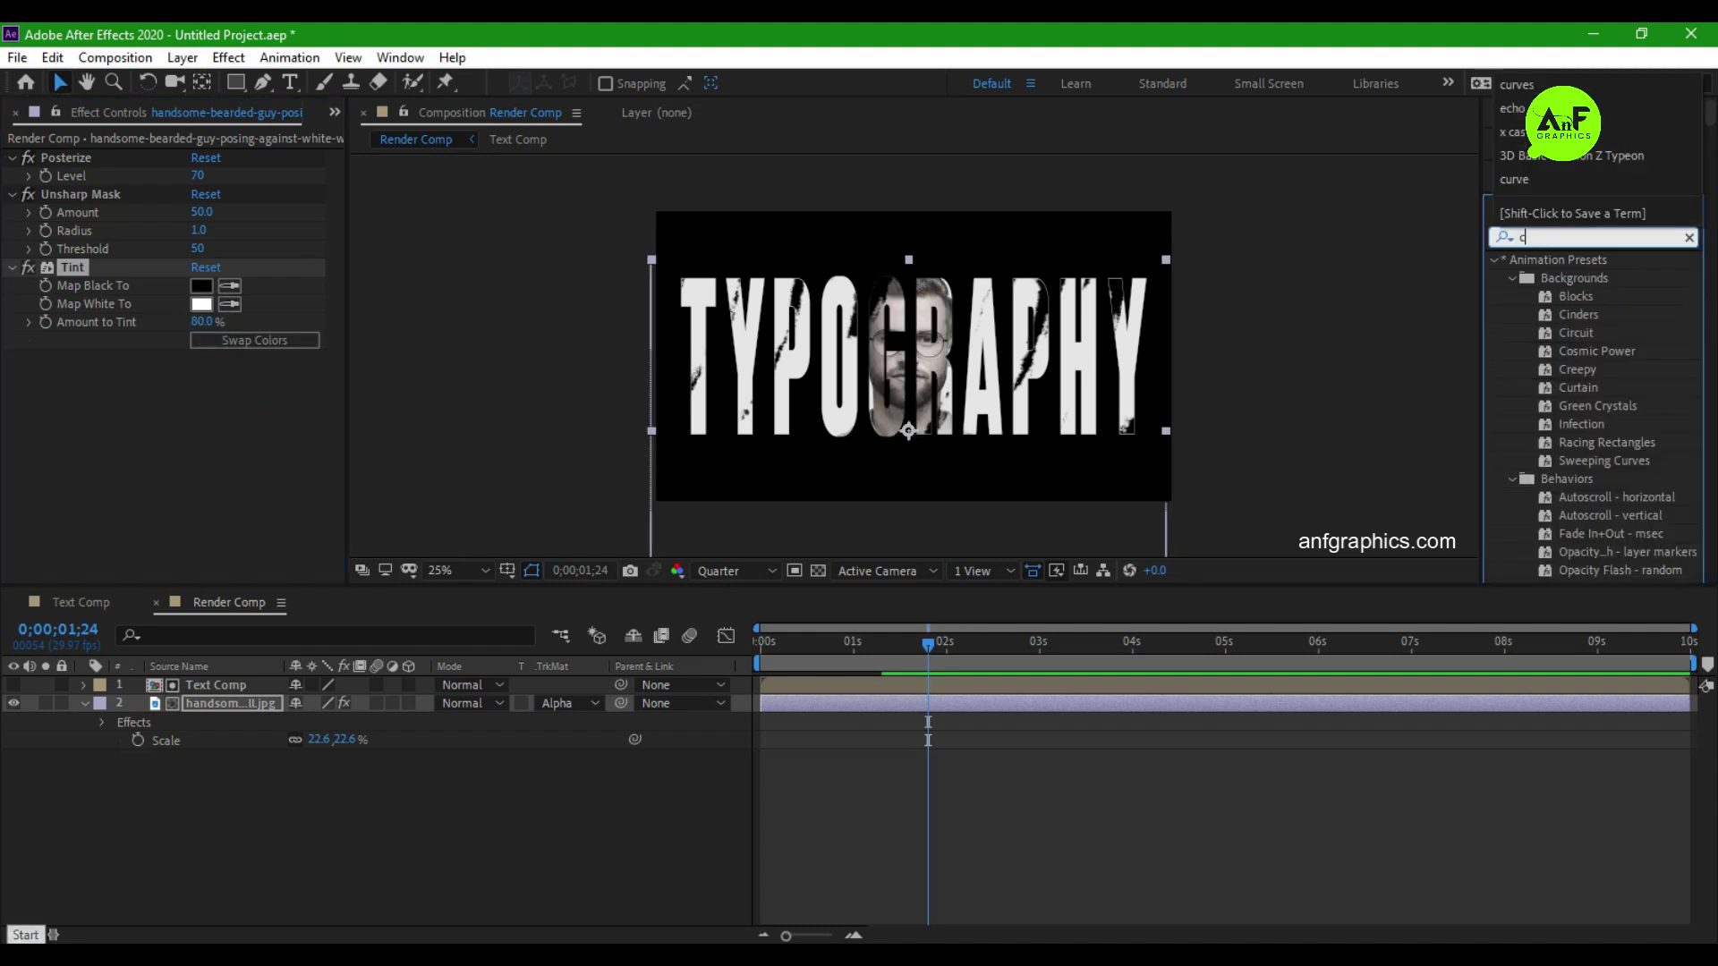
type("urves")
double_click(1578, 333)
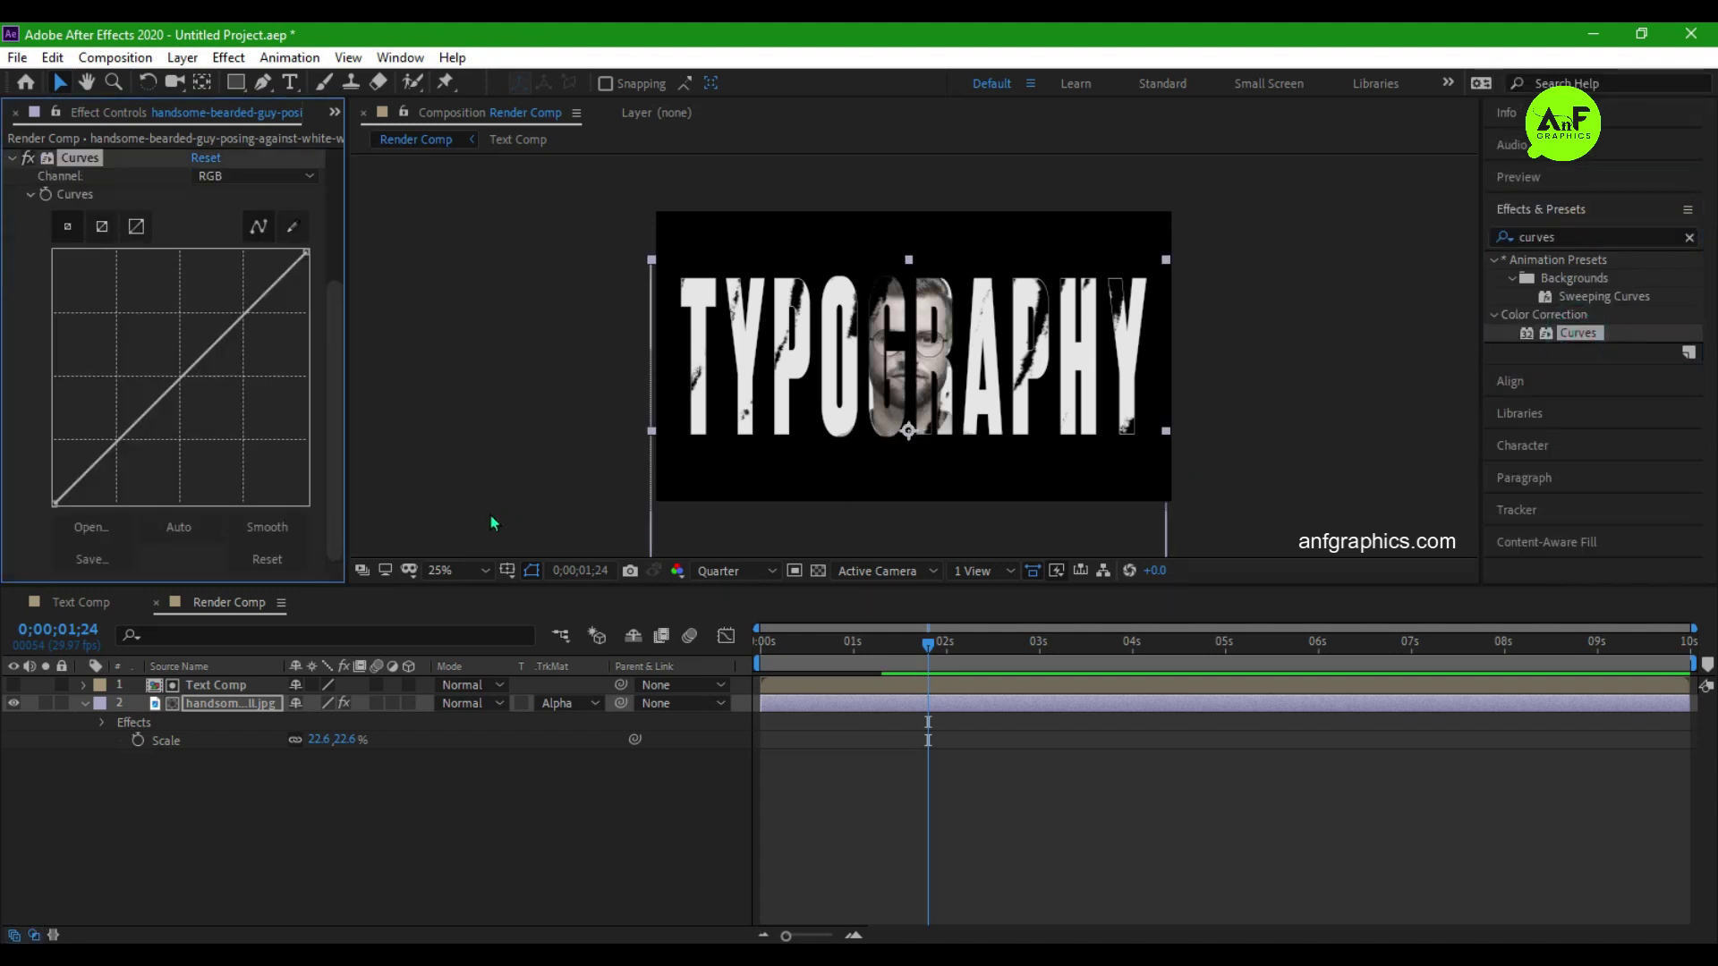
left_click(258, 324)
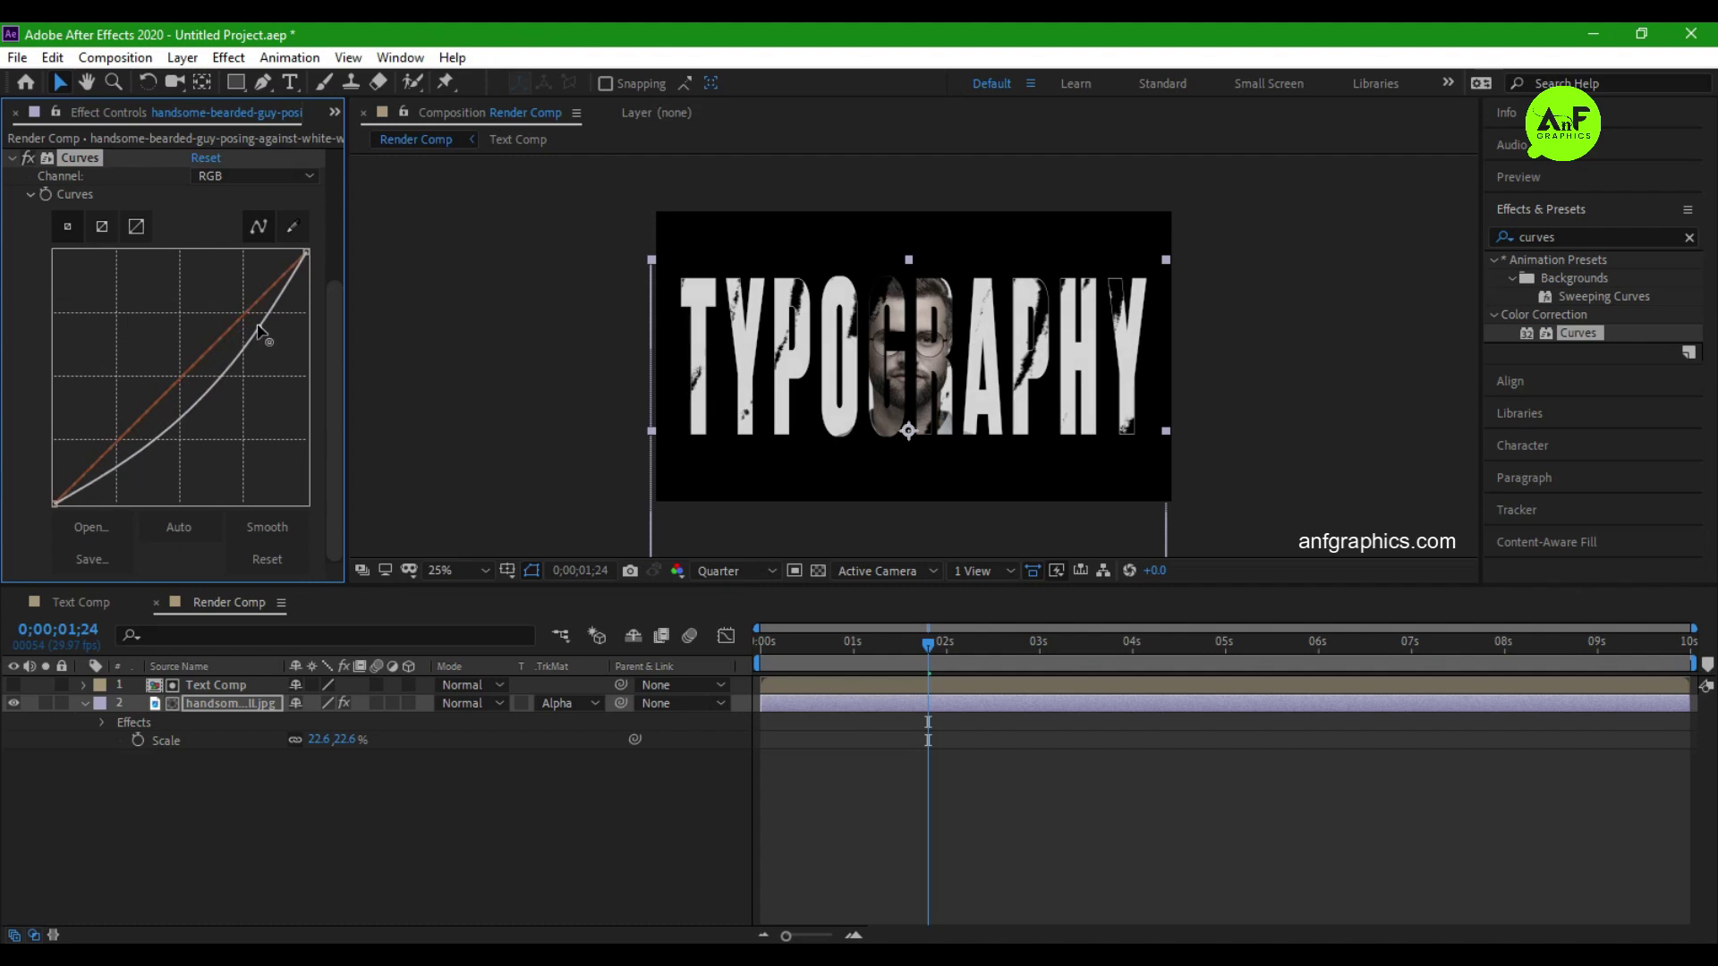
left_click_drag(132, 454, 119, 438)
left_click_drag(259, 324, 266, 331)
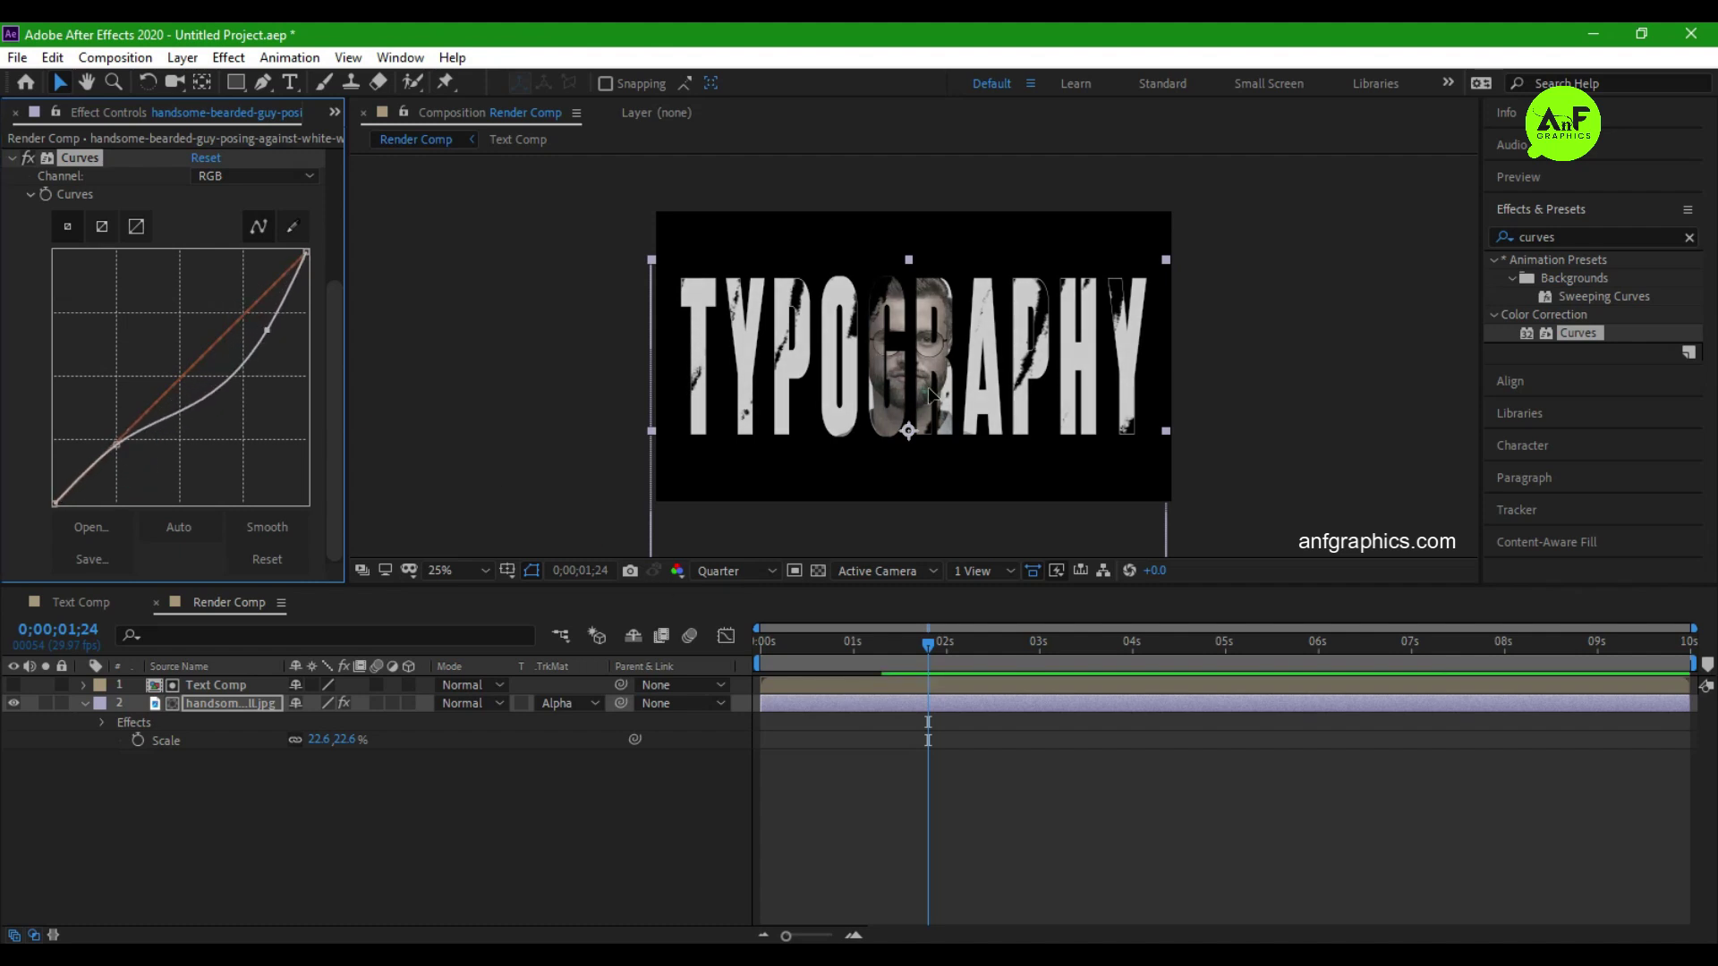
Duplicate the Text Comp composition in the project and open the copy, Text Comp 2.
left_click(338, 112)
left_click(394, 138)
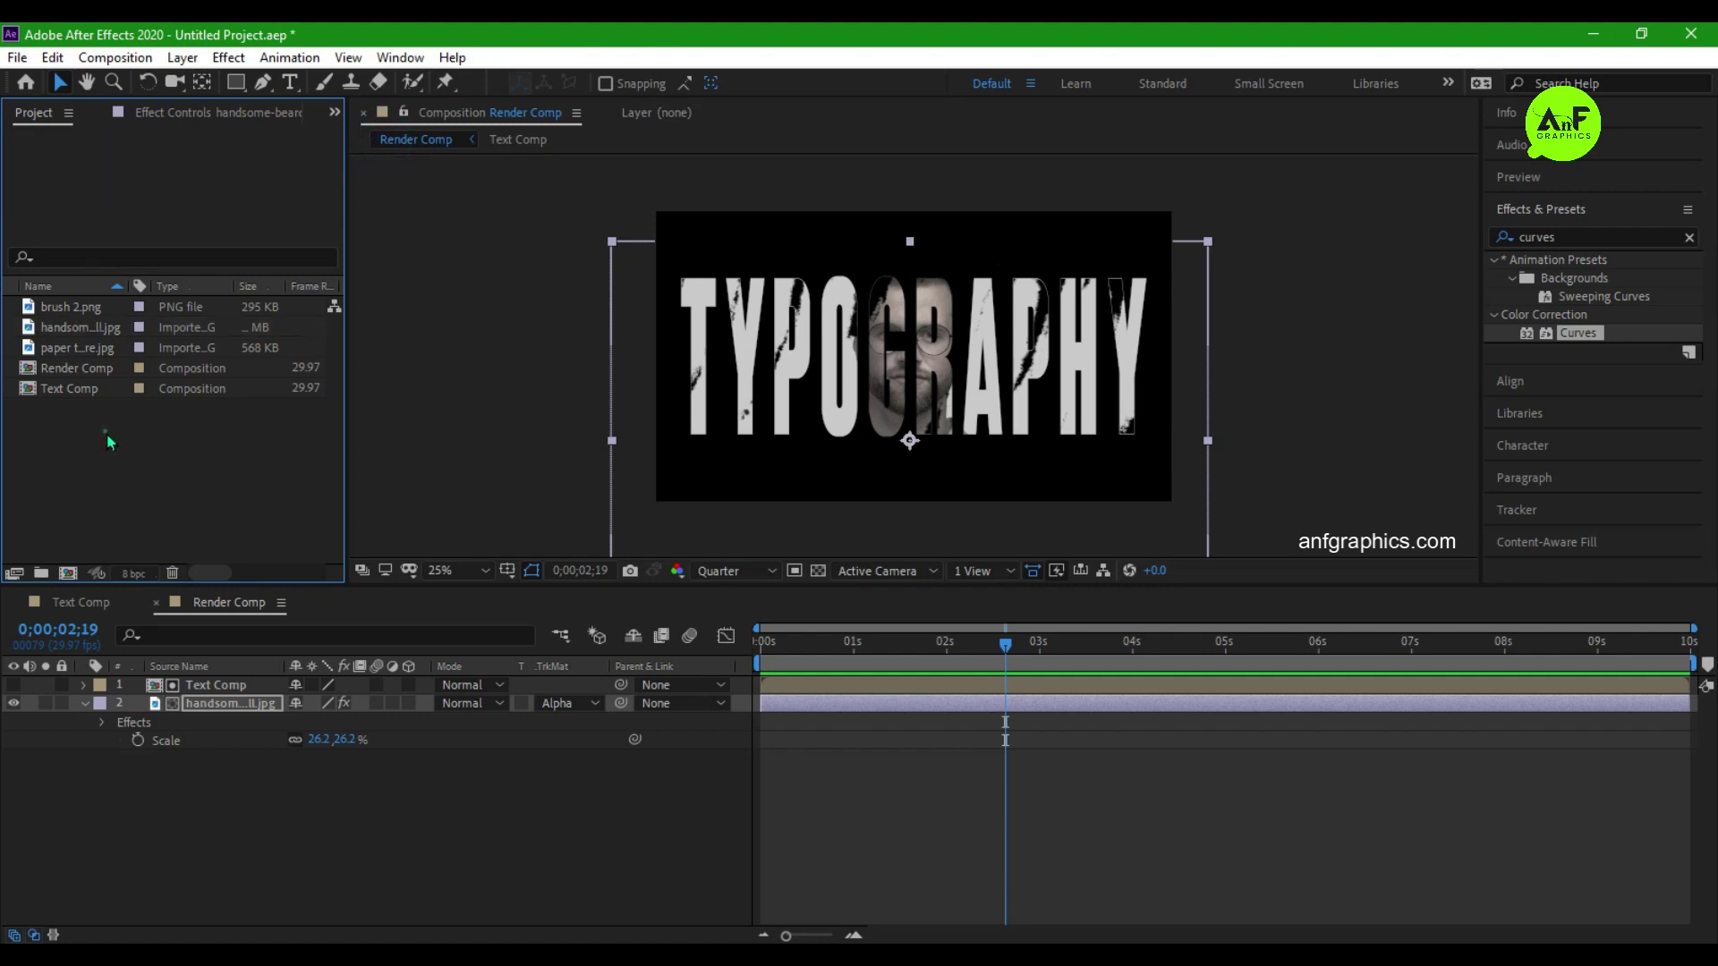
left_click(65, 388)
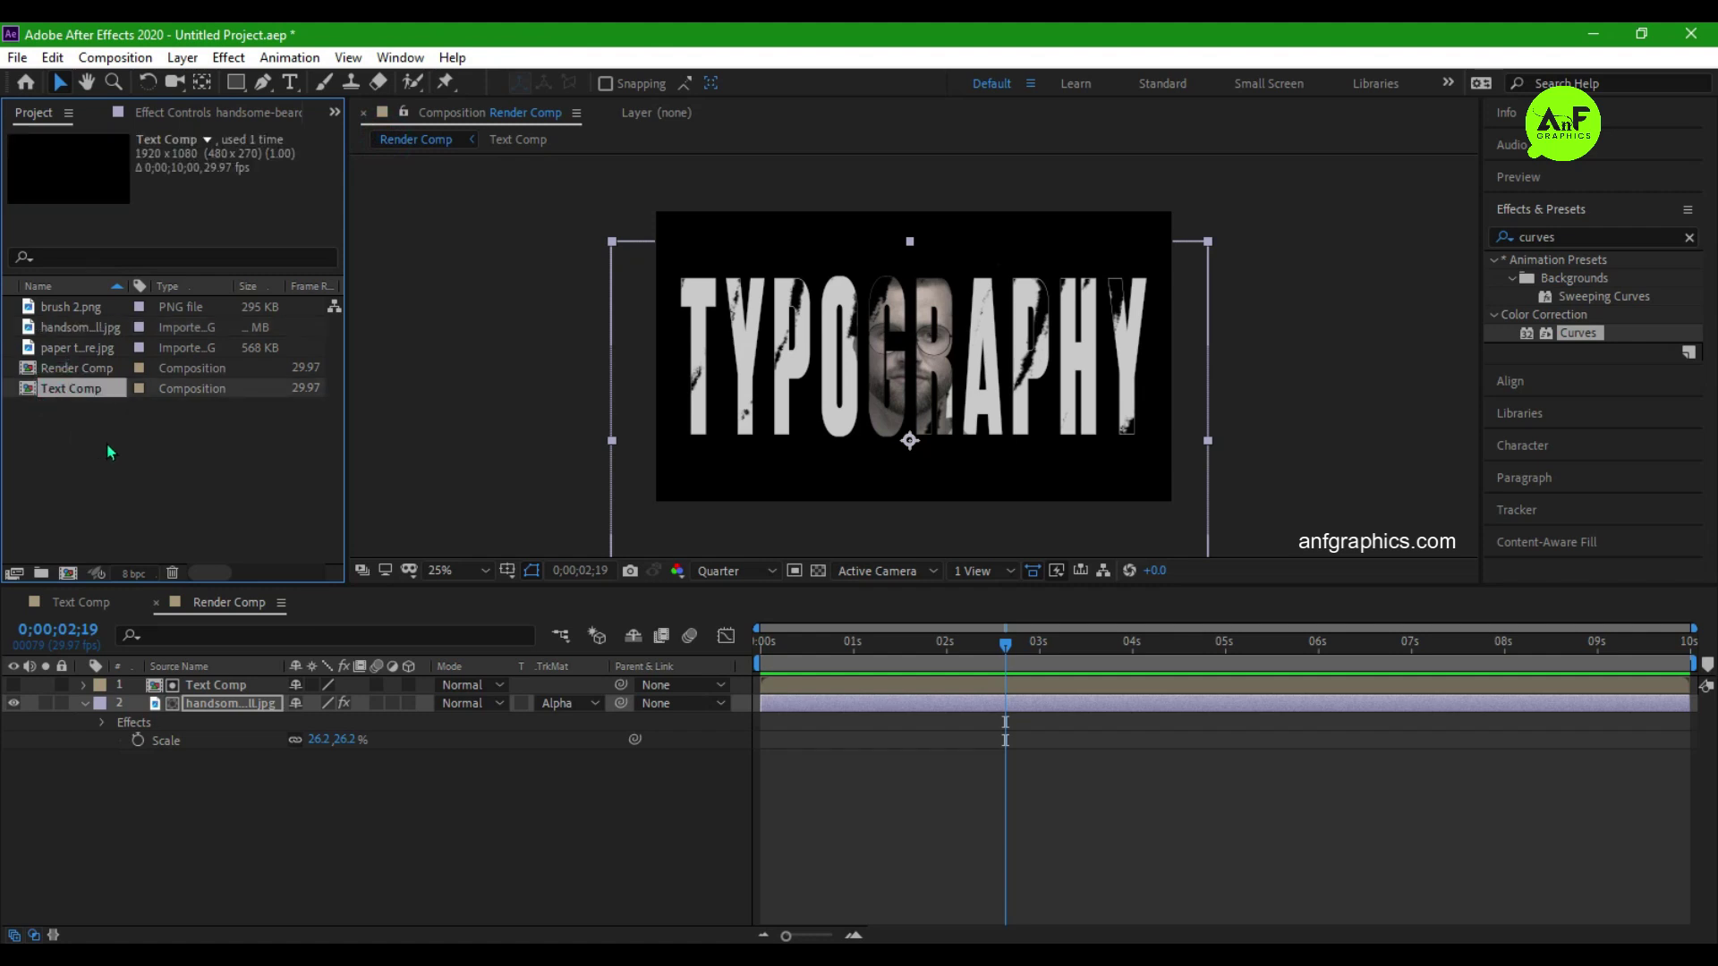
key("ctrl+d")
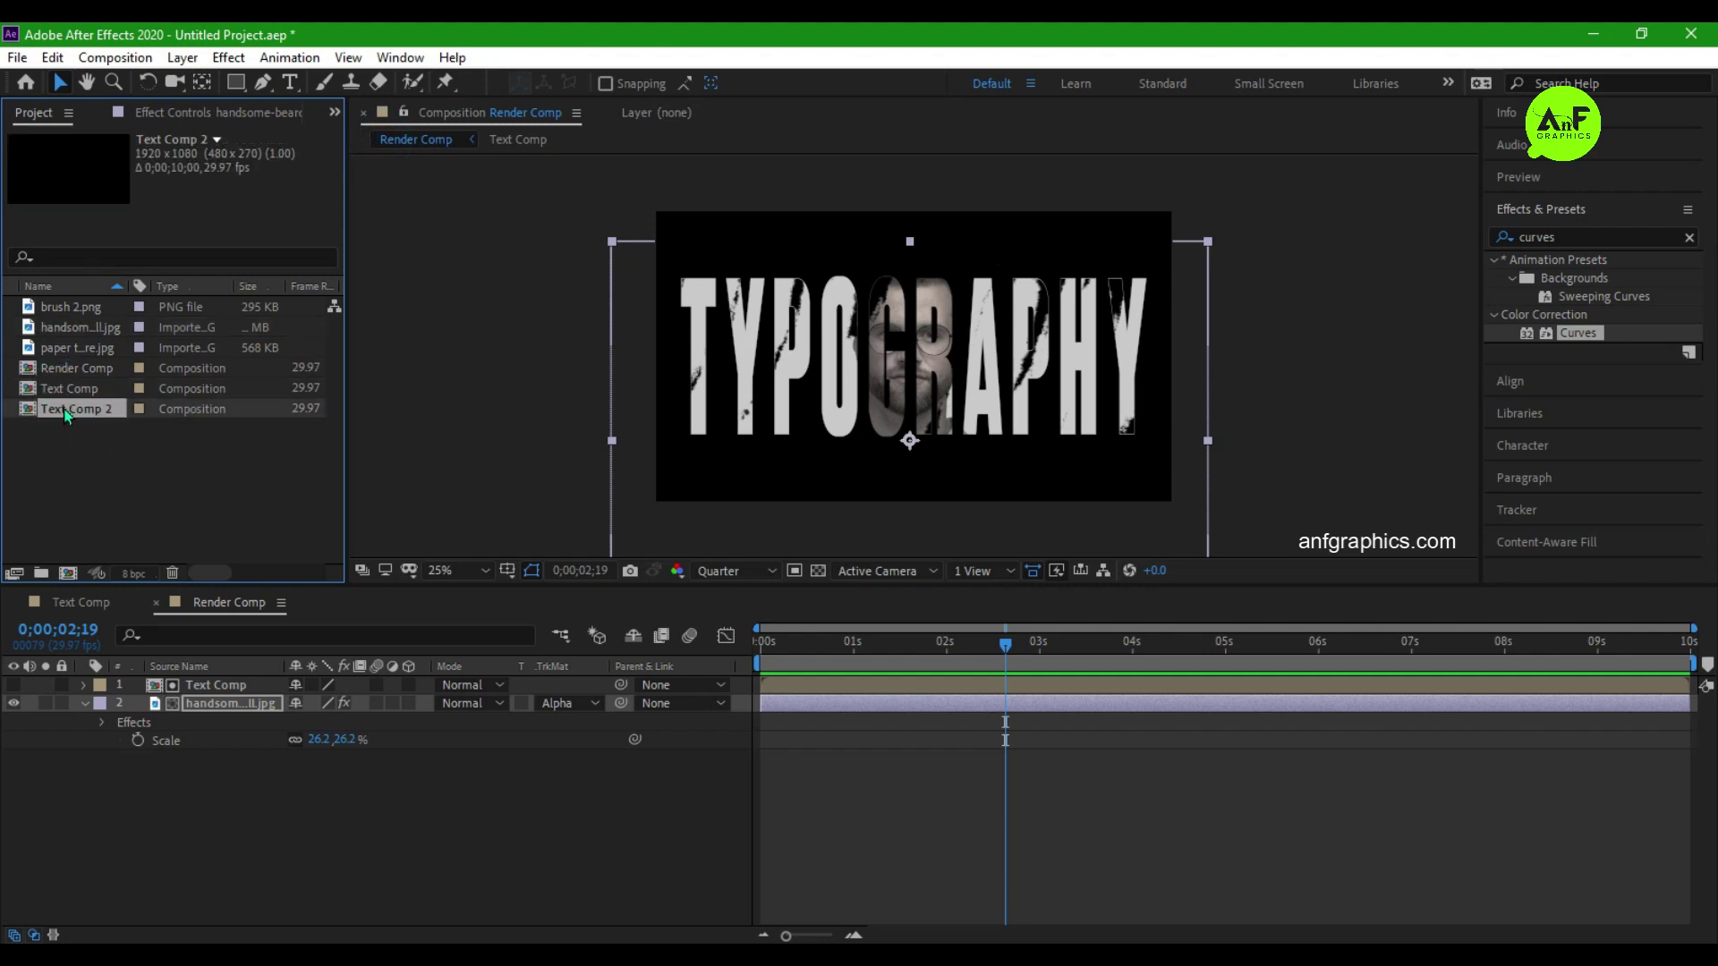
double_click(67, 409)
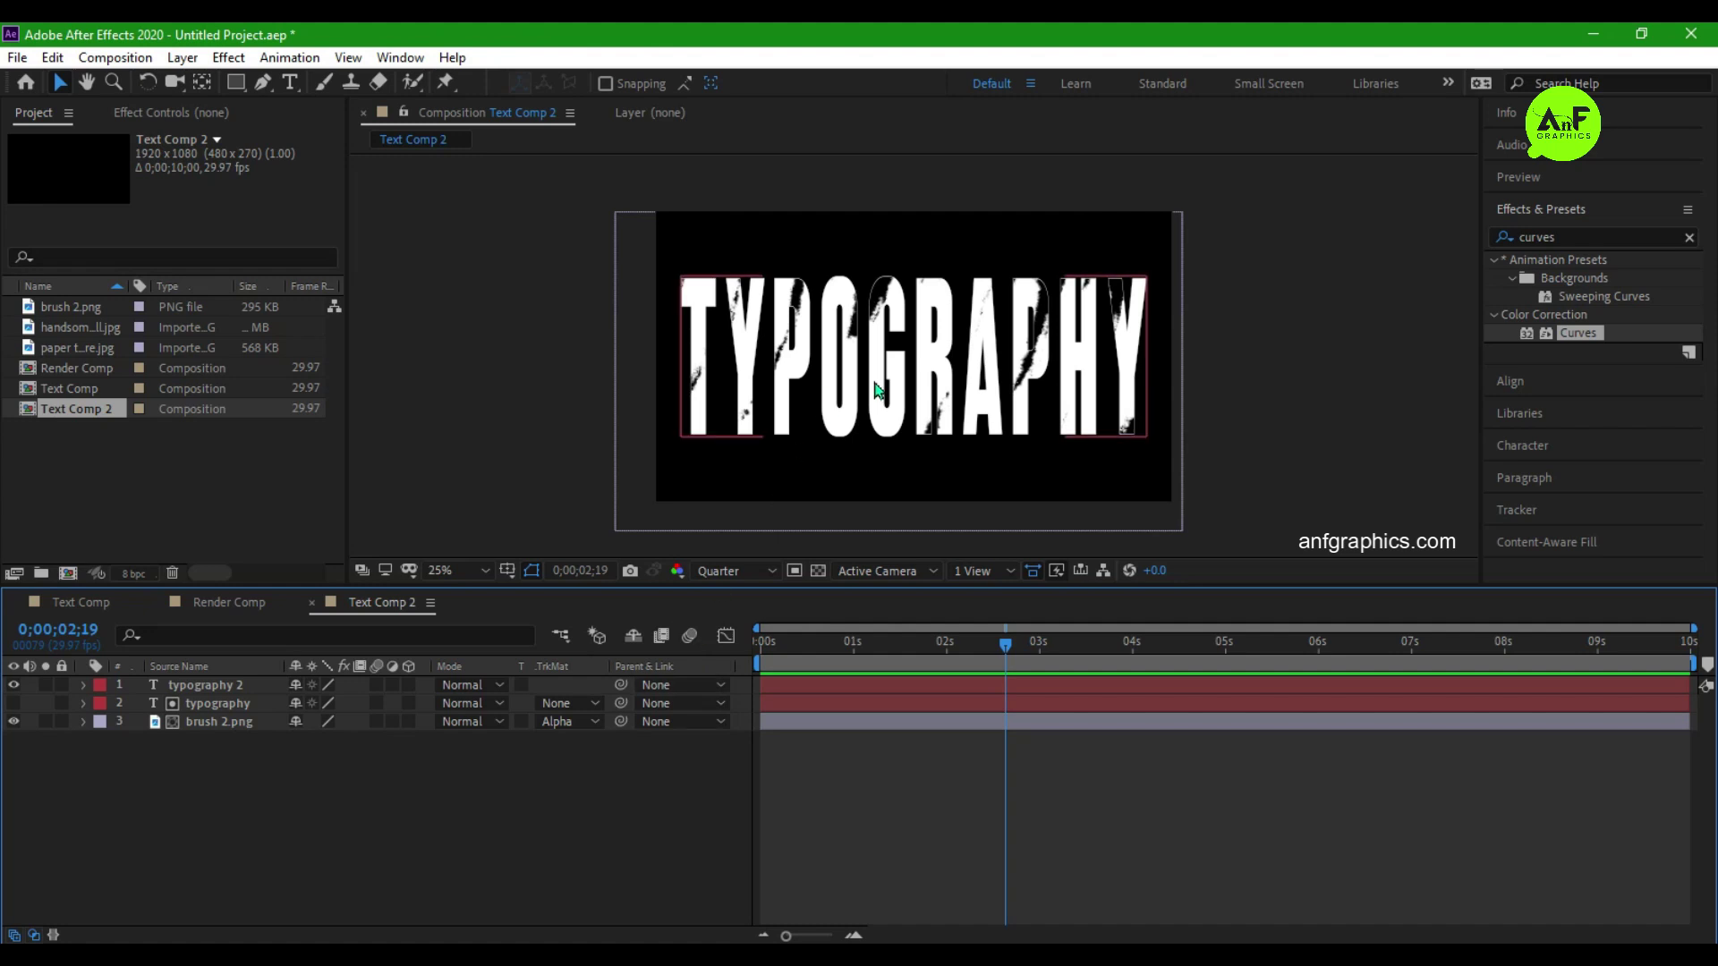
Replace the matte text in Text Comp 2 with "Motion Graphics", resize it to fit the frame width and centre it in the composition.
double_click(877, 389)
type("Motion Graphics")
left_click_drag(1027, 345, 1145, 372)
left_click(1511, 242)
left_click(1540, 296)
left_click(1650, 296)
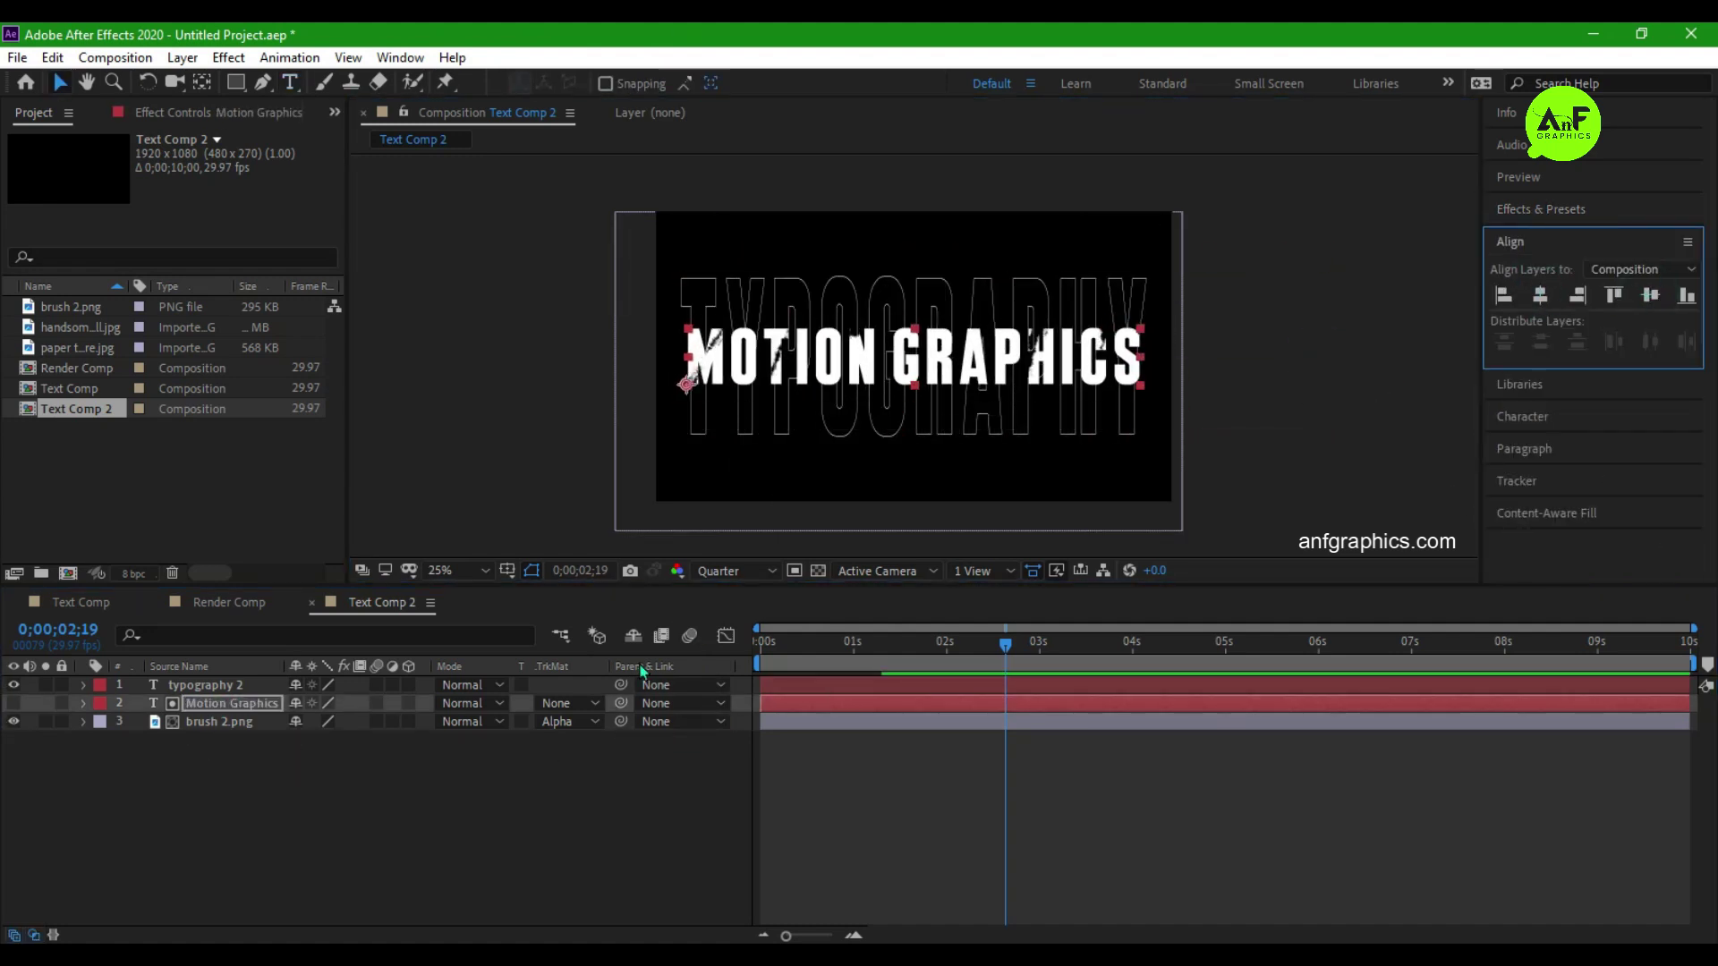
Add Text Comp 2 as the top layer of Render Comp and scale it down beneath the title's lower-right end.
left_click(240, 614)
left_click_drag(78, 405, 181, 683)
left_click_drag(1171, 500, 1099, 458)
Add paper texture.jpg as the bottom layer of Render Comp and enlarge it slightly beyond the frame.
left_click(56, 354)
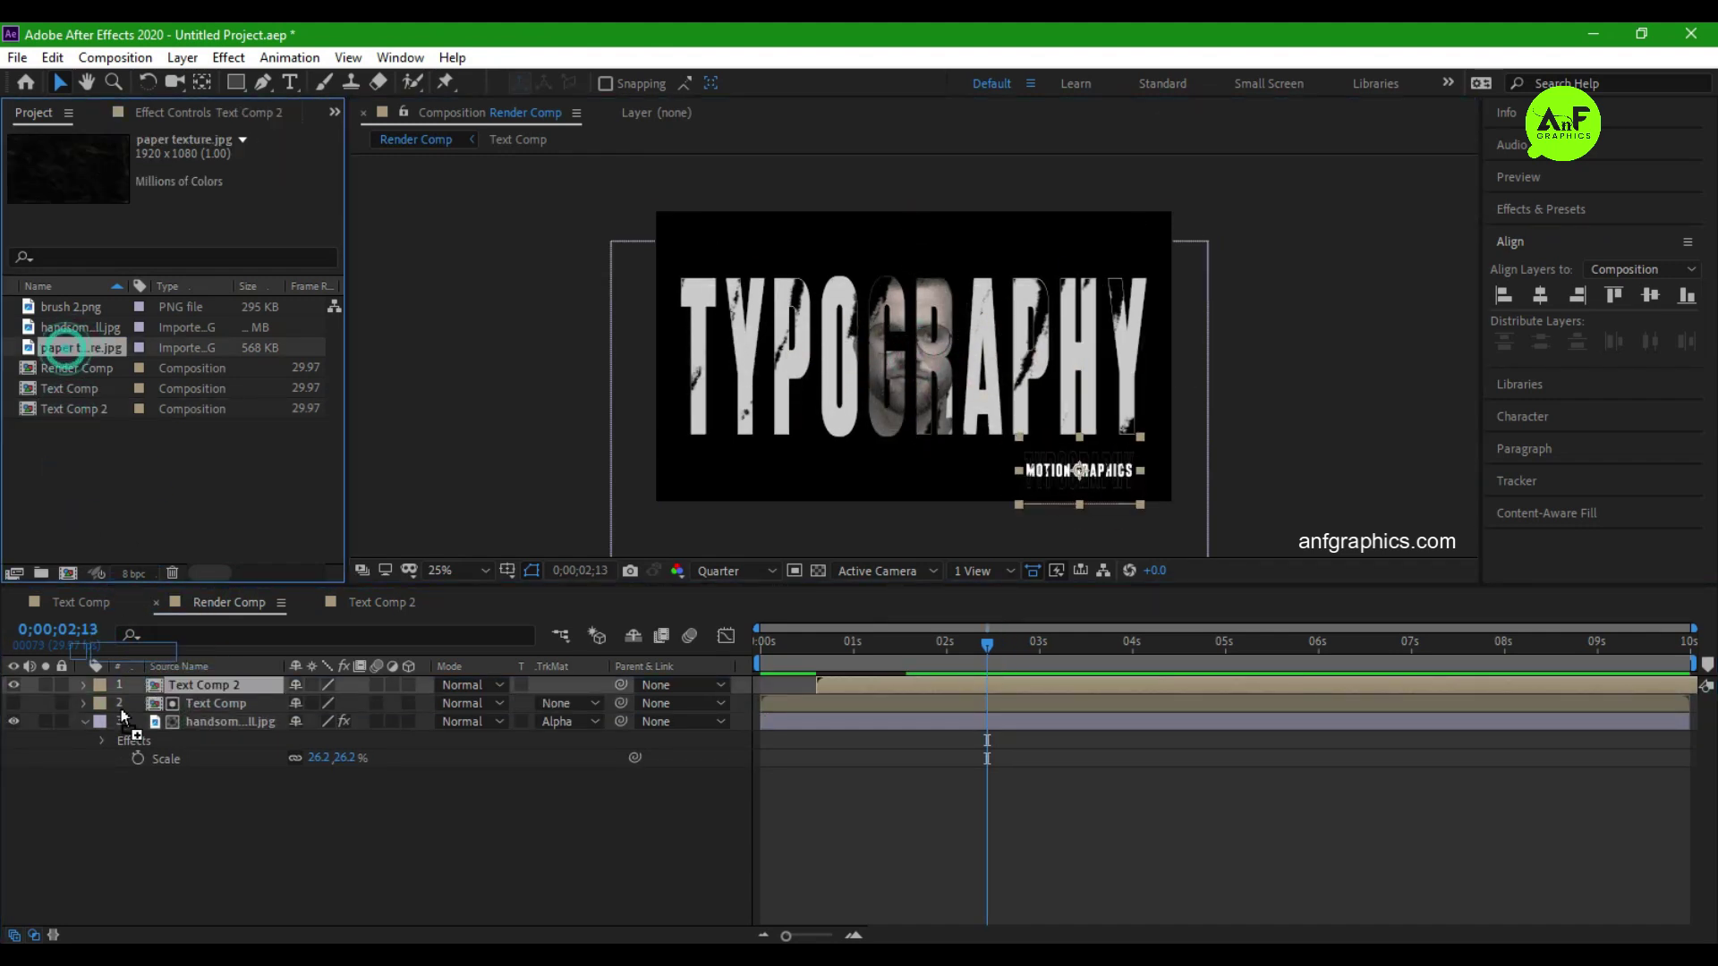
left_click_drag(123, 716, 353, 759)
left_click_drag(1175, 365, 1200, 362)
Create a null object in Render Comp and place it at the top of the layer stack.
right_click(327, 859)
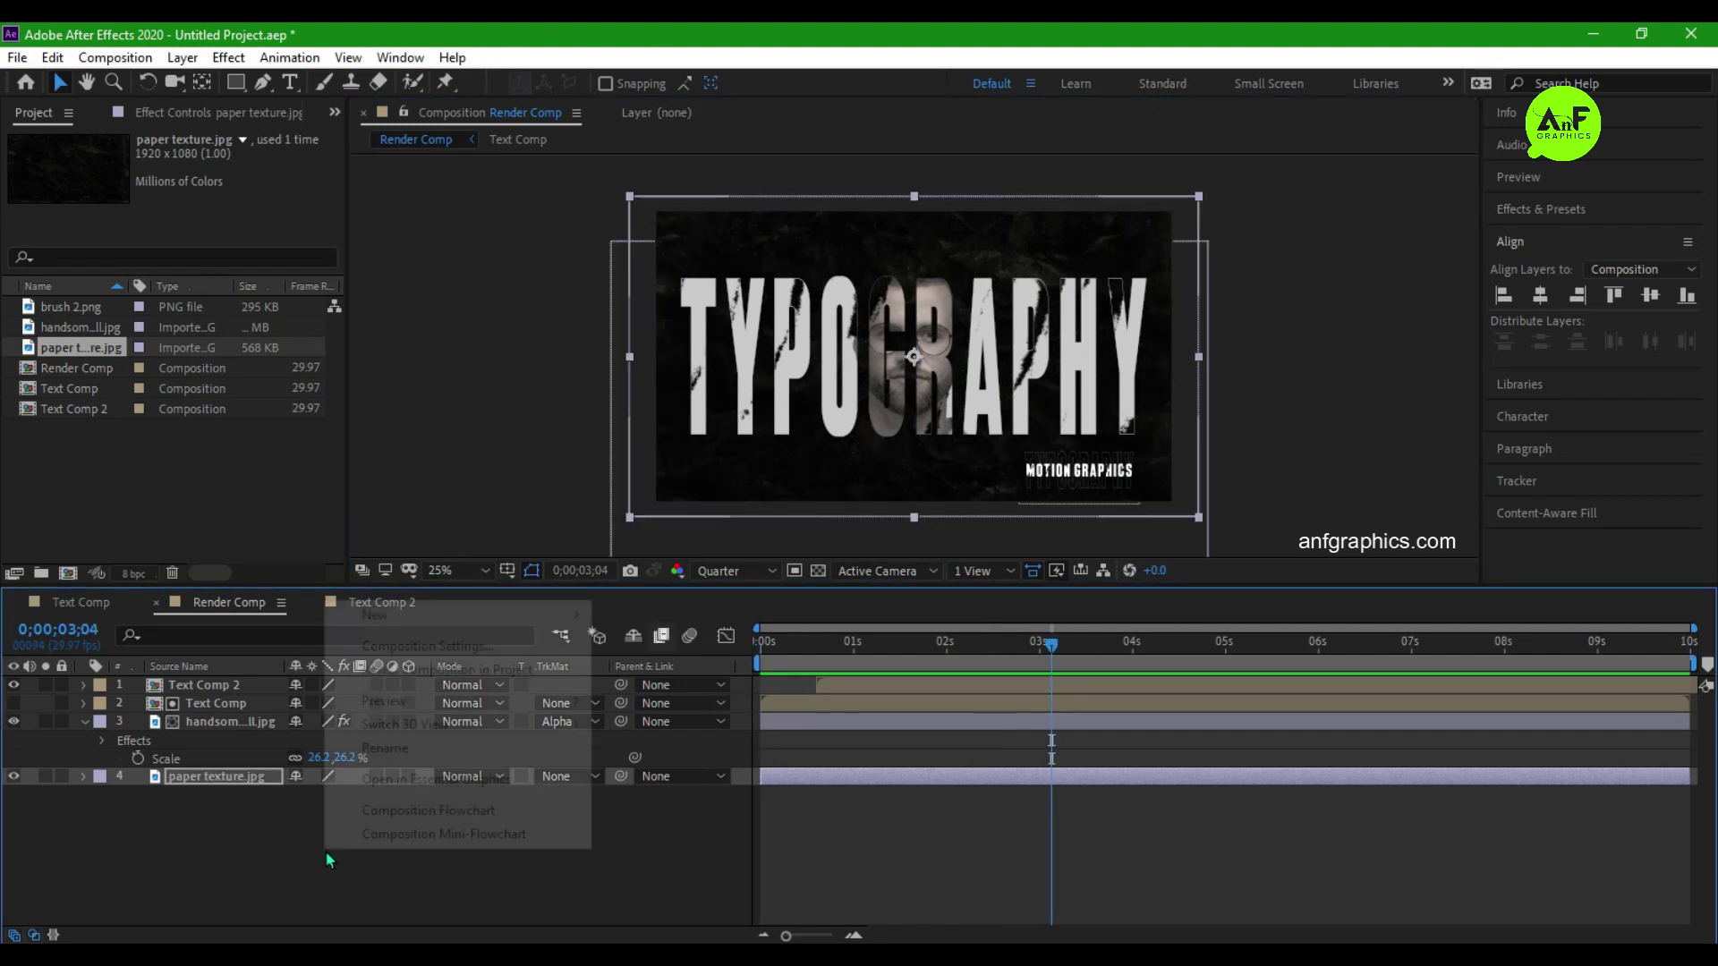
mouse_move(417, 616)
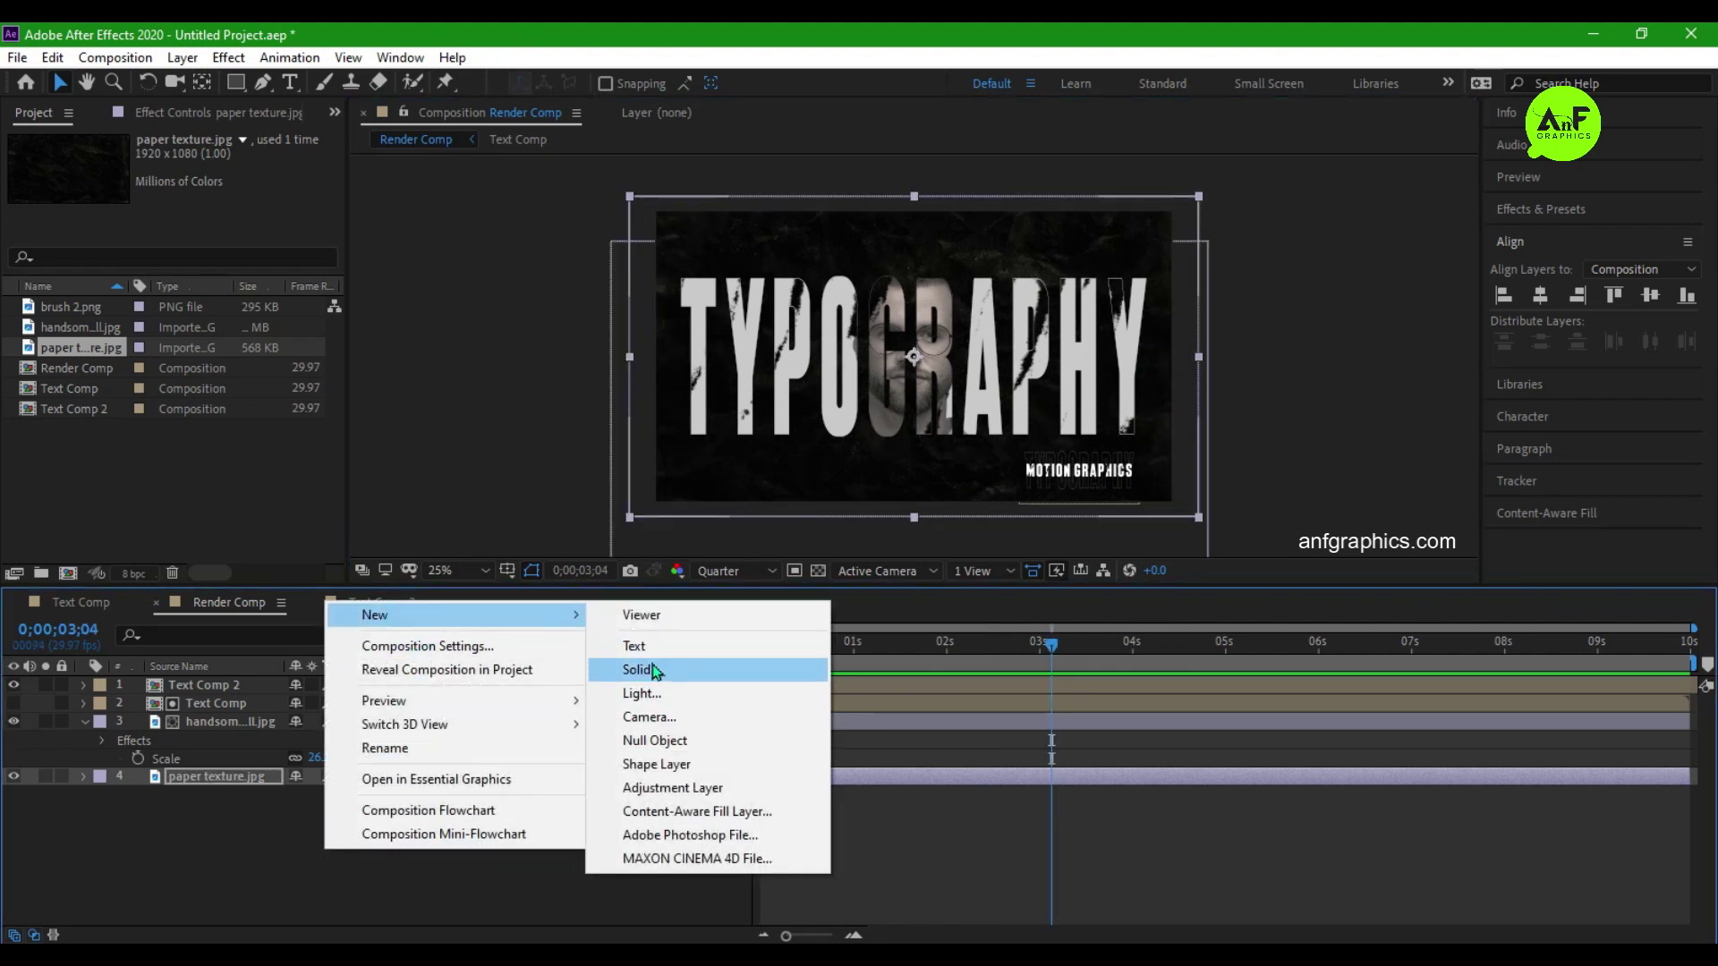
left_click(659, 743)
left_click_drag(226, 786, 223, 678)
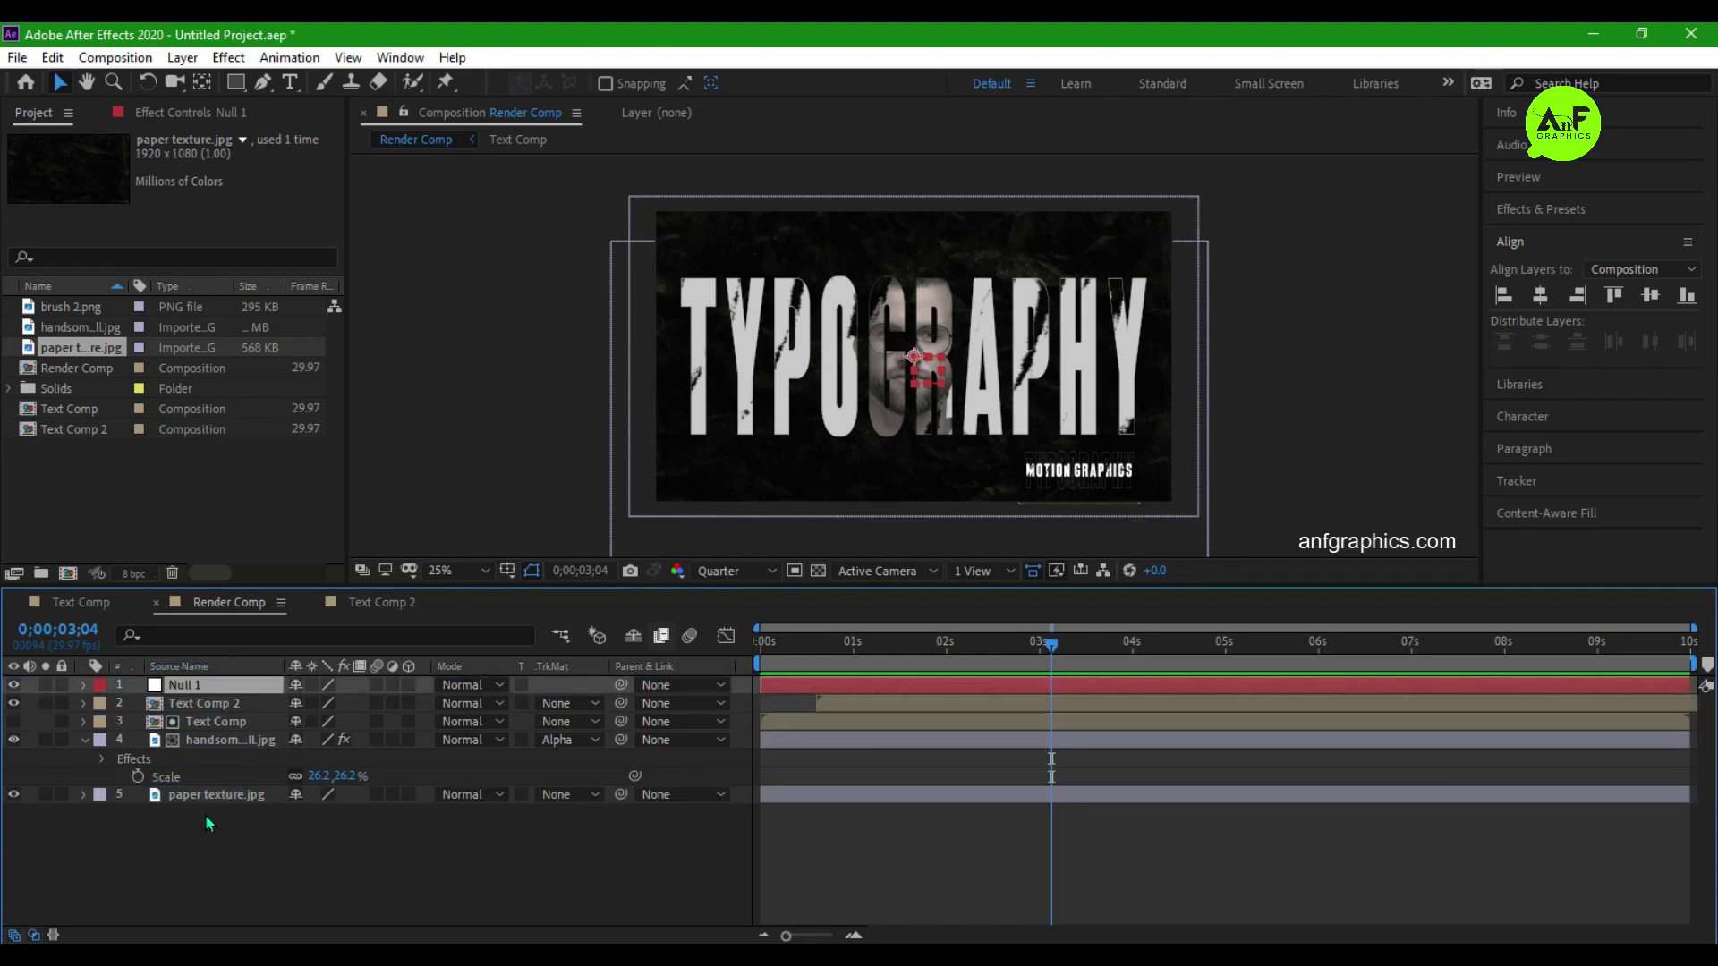
Parent the photo, Text Comp and Text Comp 2 layers to Null 1.
left_click(219, 739)
left_click(202, 704, "shift")
left_click_drag(620, 722, 183, 685)
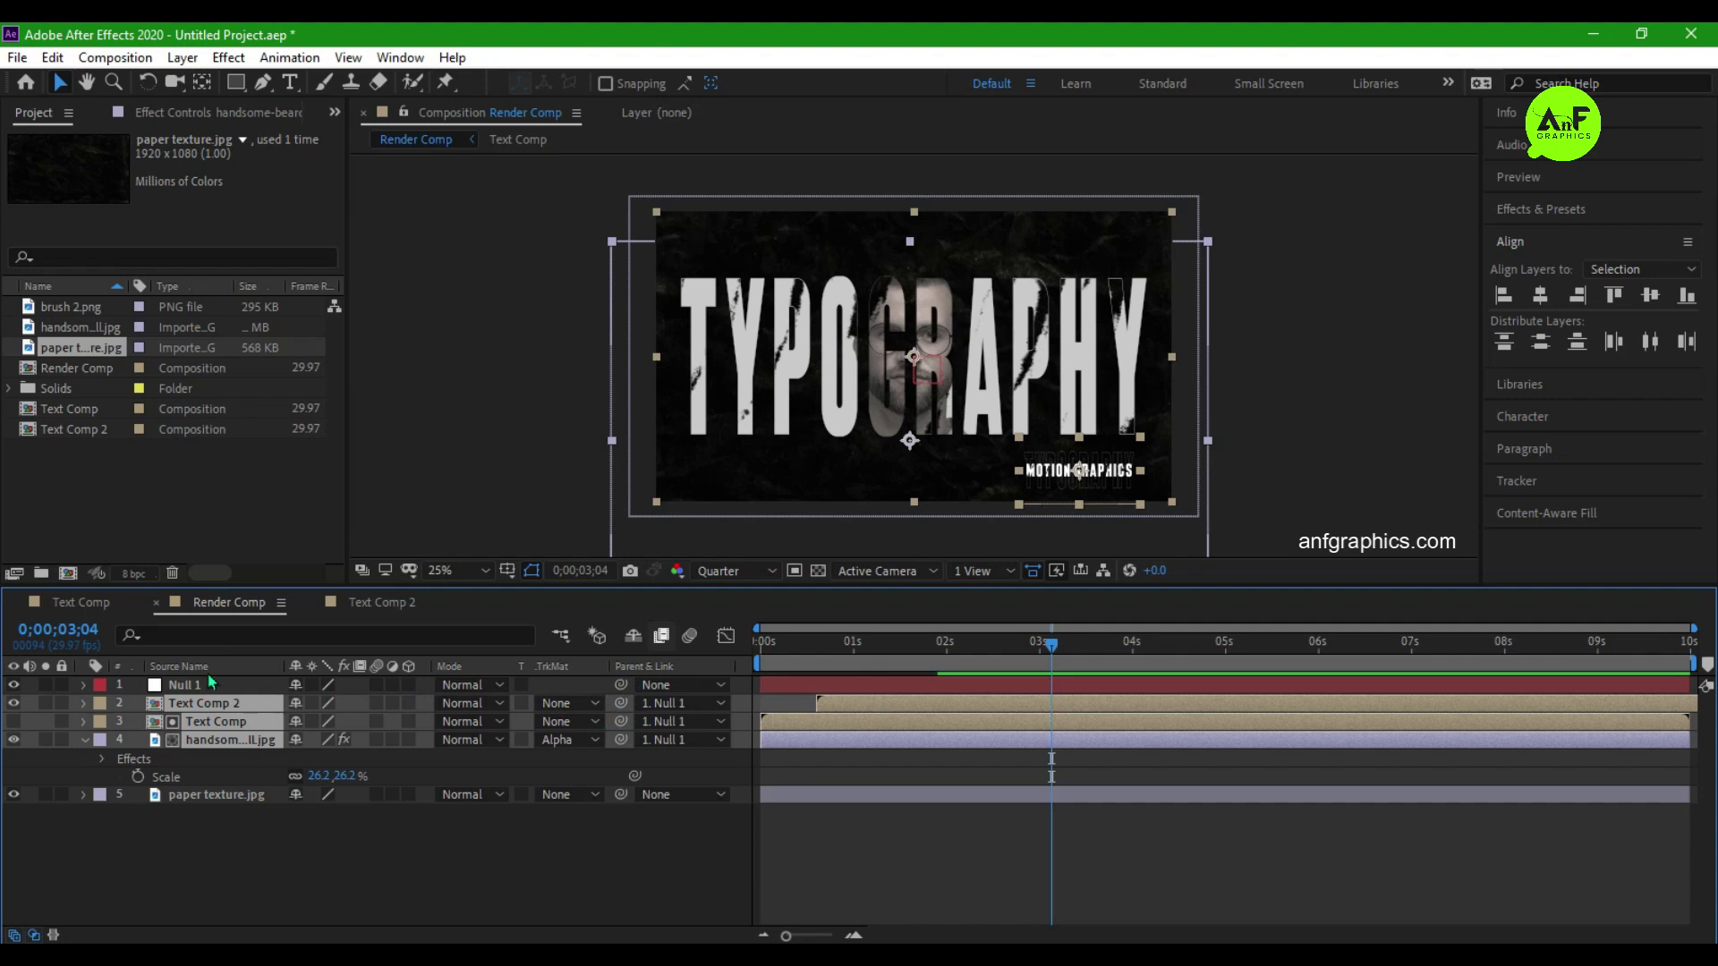
Keyframe Null 1's Scale at 150% at the start of the composition.
left_click(211, 684)
key("s")
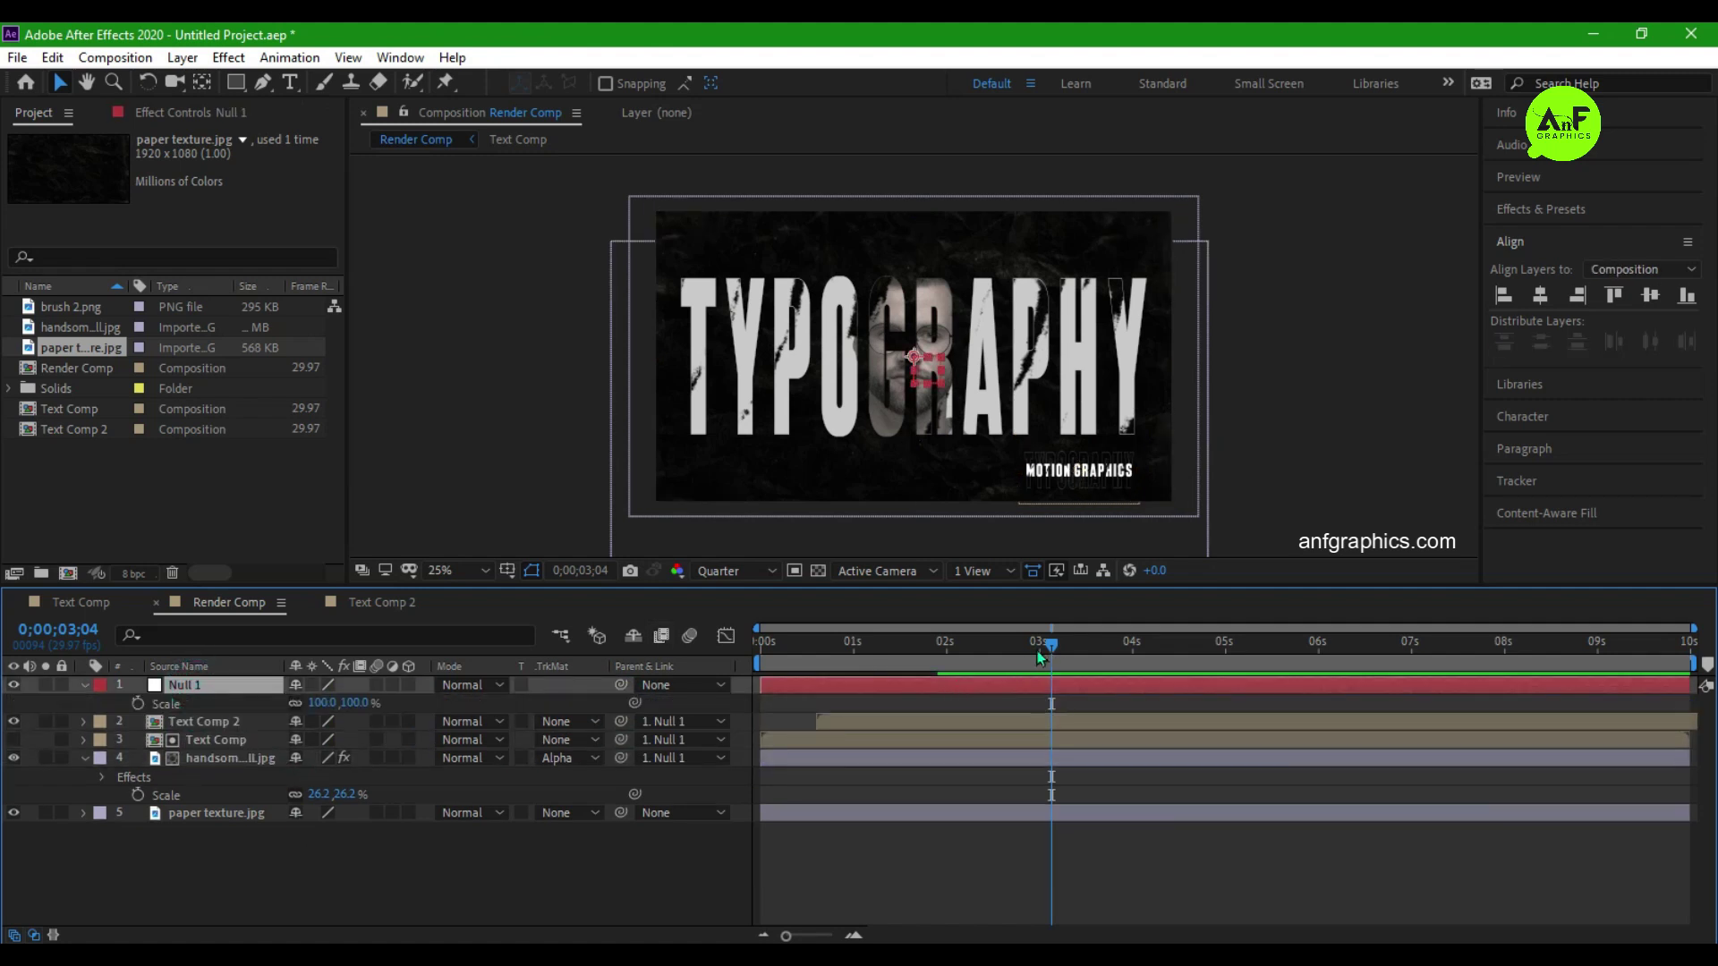
key("Home")
left_click(137, 705)
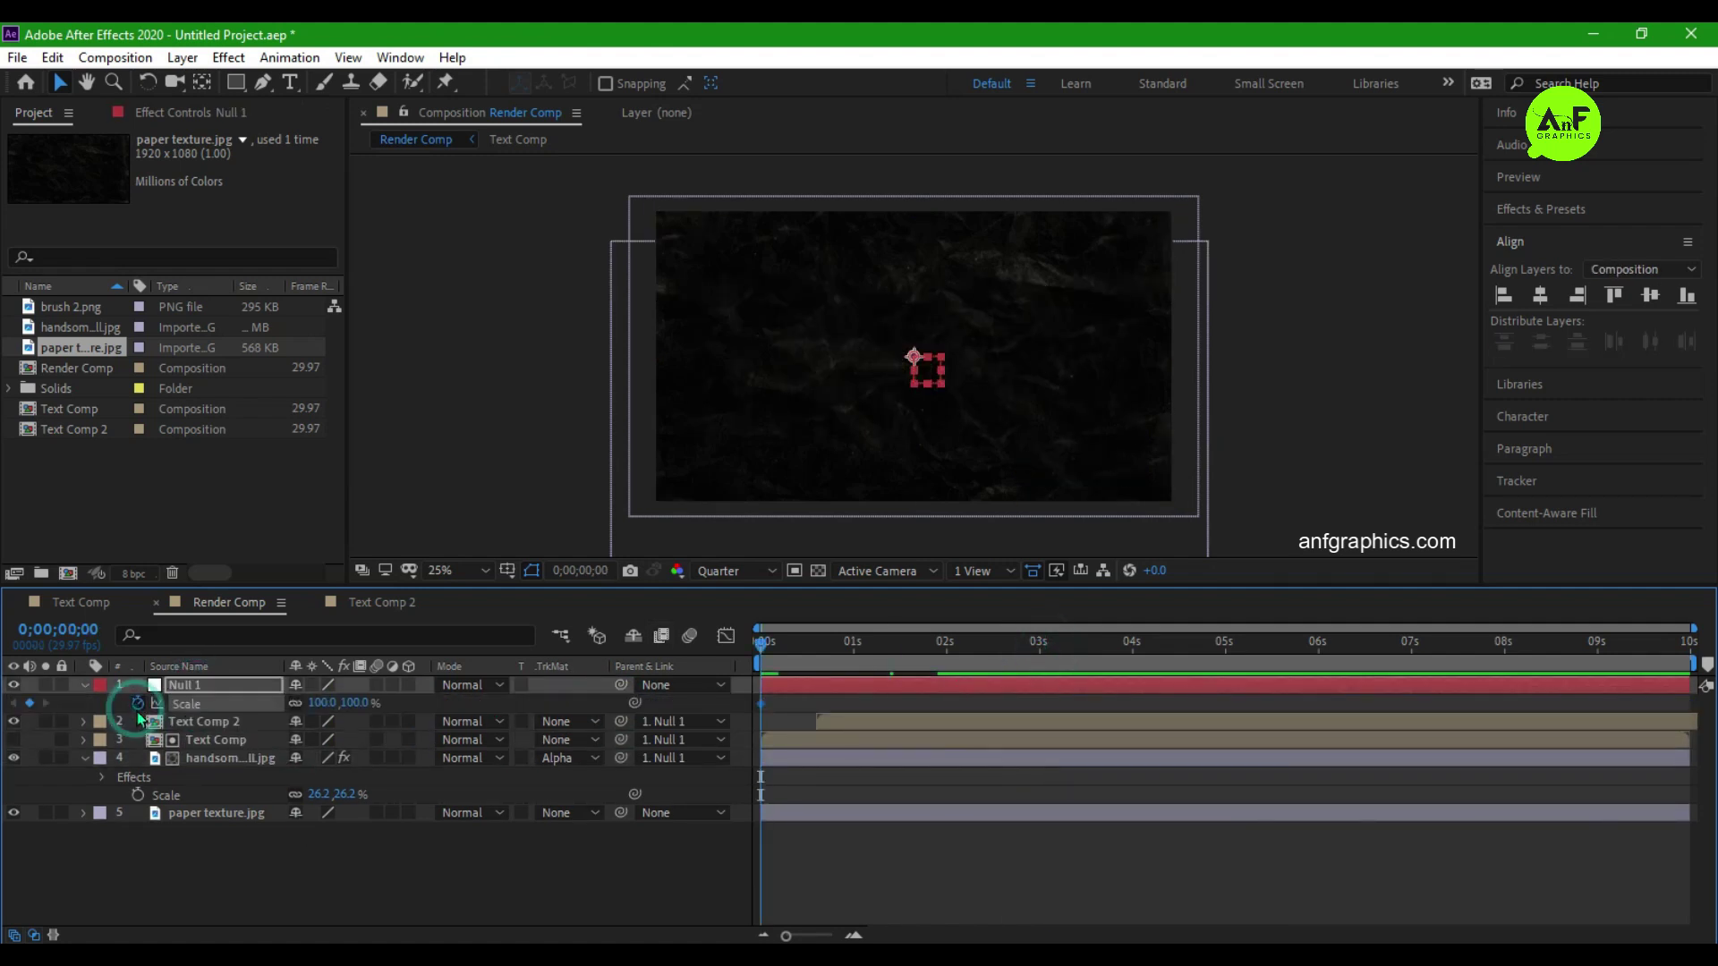
left_click(320, 703)
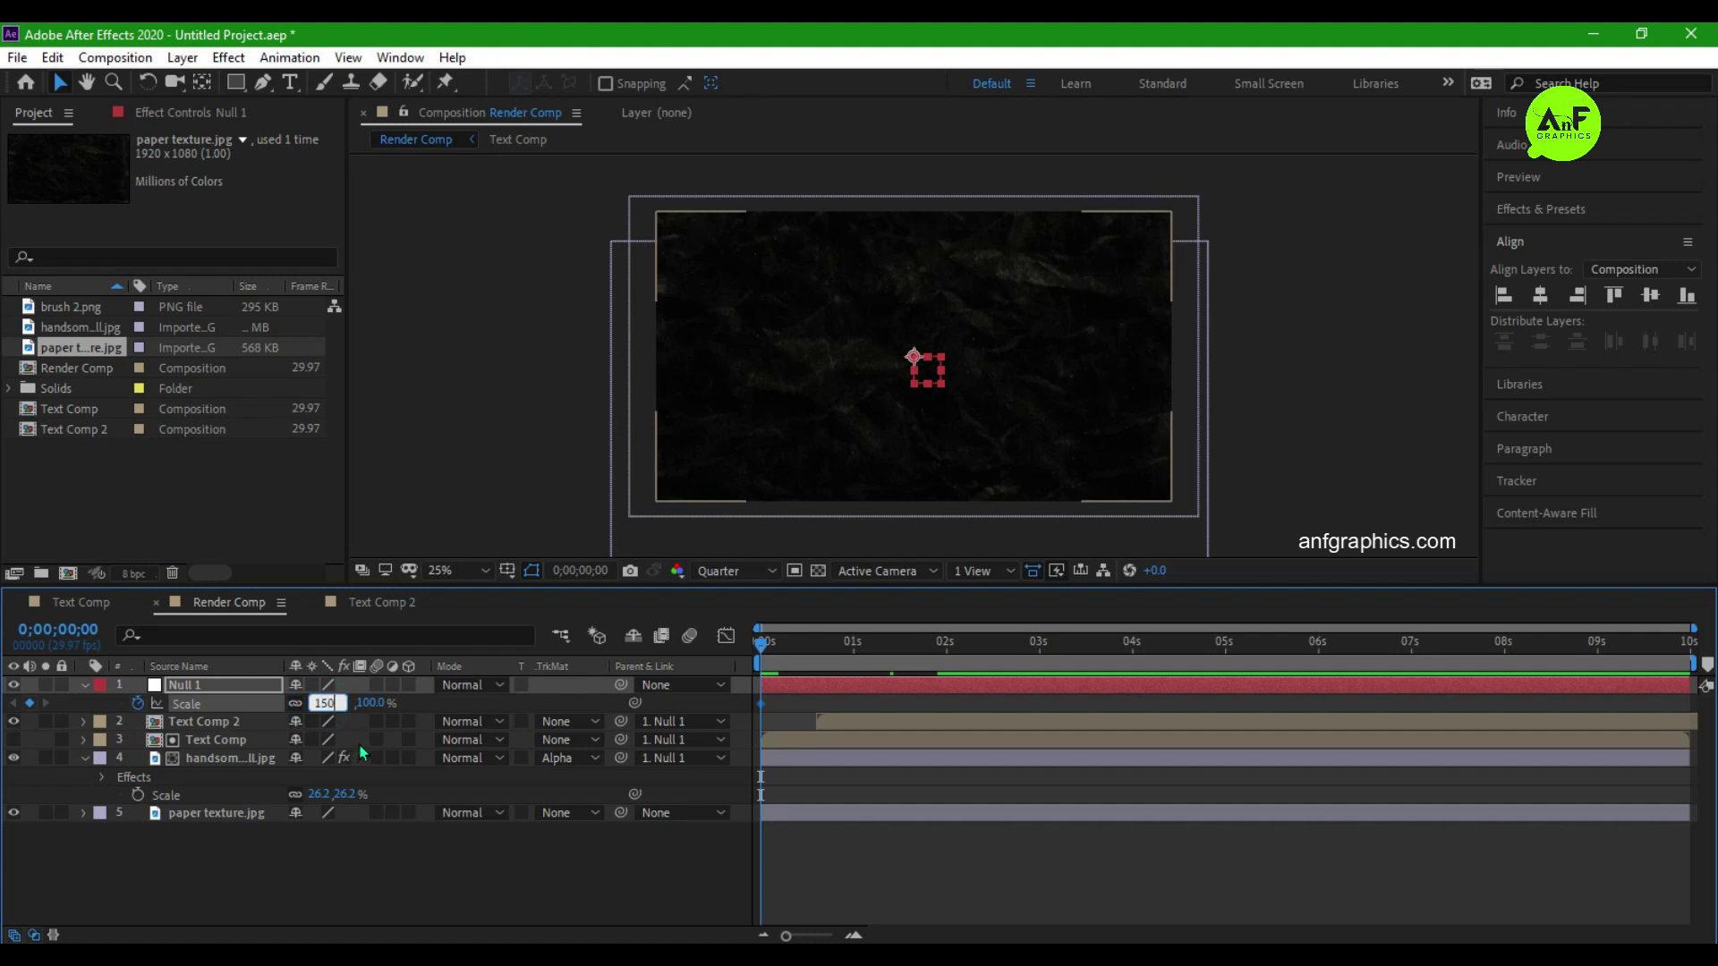
type("150")
key("Return")
Keyframe Null 1's Scale at 100% at 0;00;00;19 and preview the animation.
left_click(819, 651)
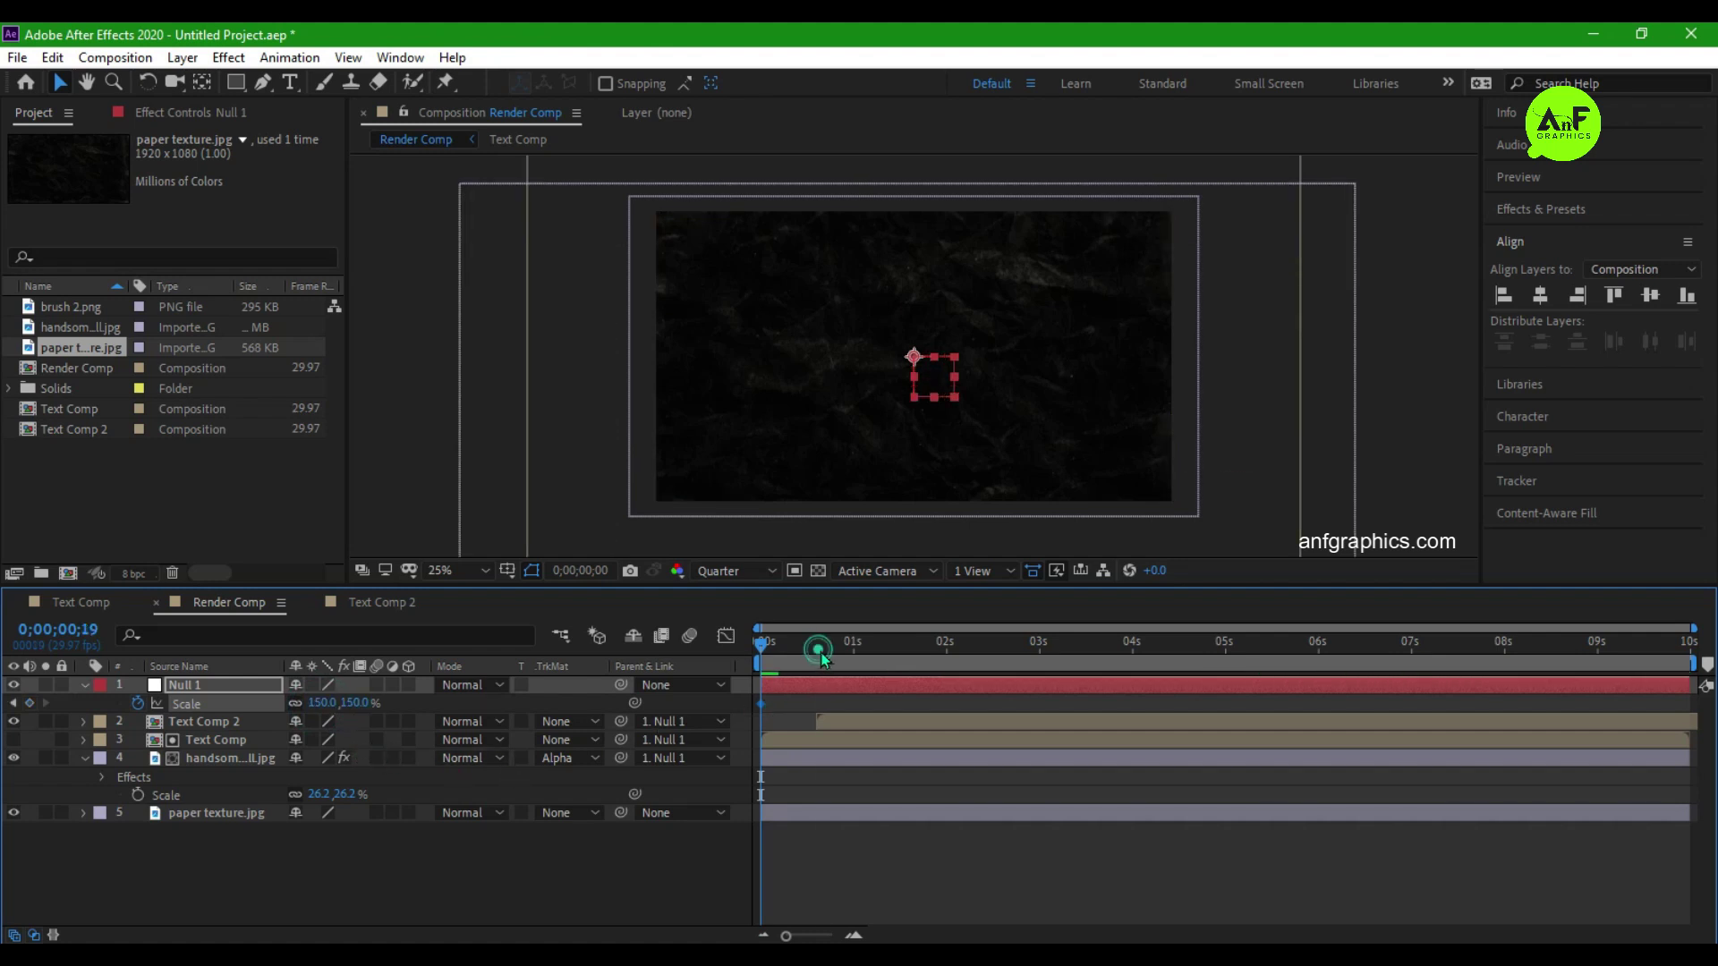
left_click(322, 704)
type("100")
key("Return")
key("space")
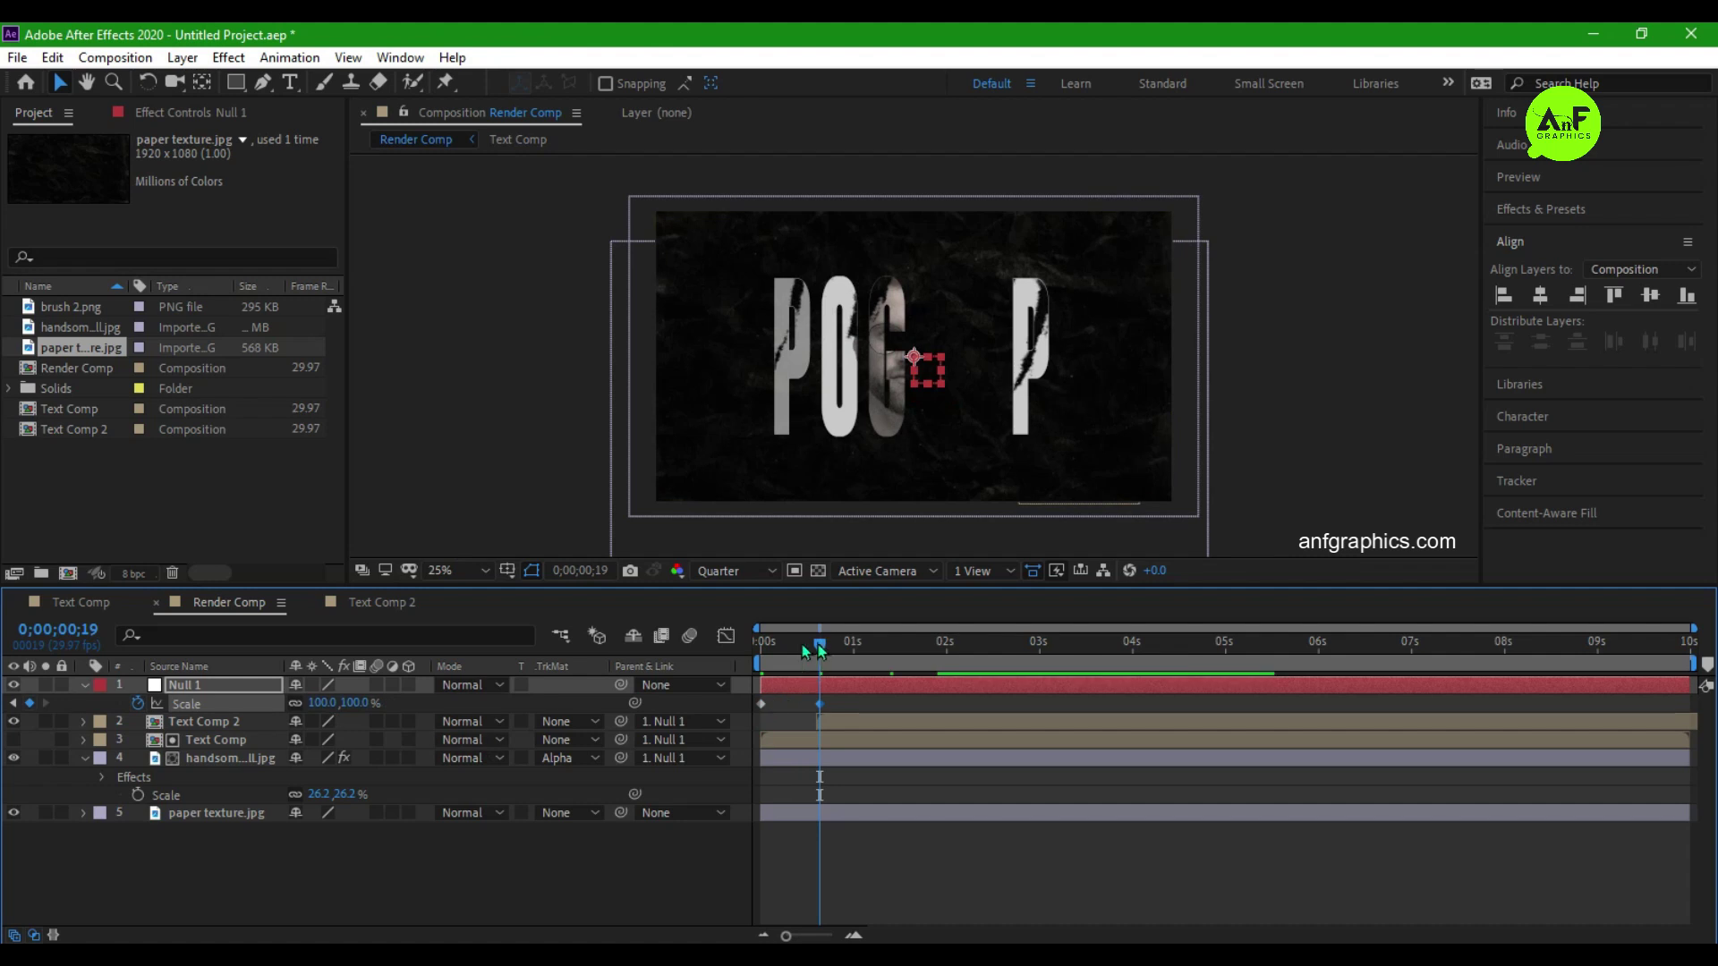